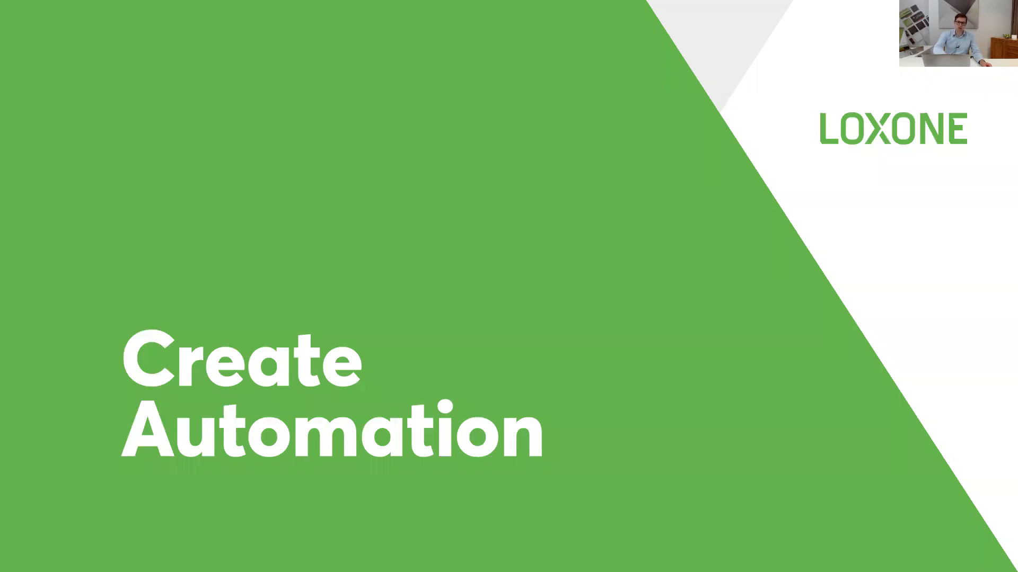
Step: End the slideshow and review the Bathroom page in Loxone Config and the Heating Layout image in Photos
{"action": "key", "text": "Escape"}
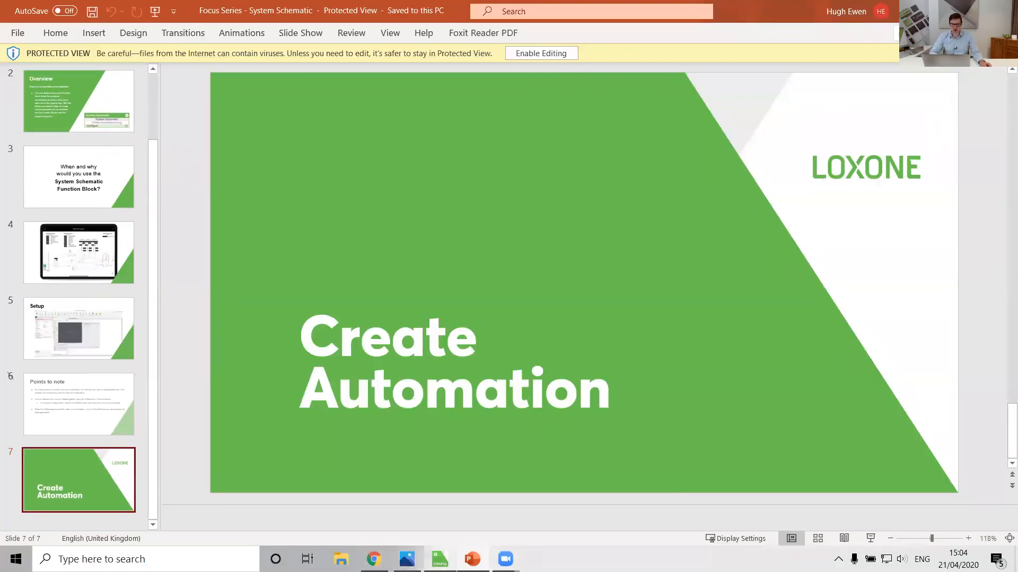
{"action": "key", "text": "alt+Tab"}
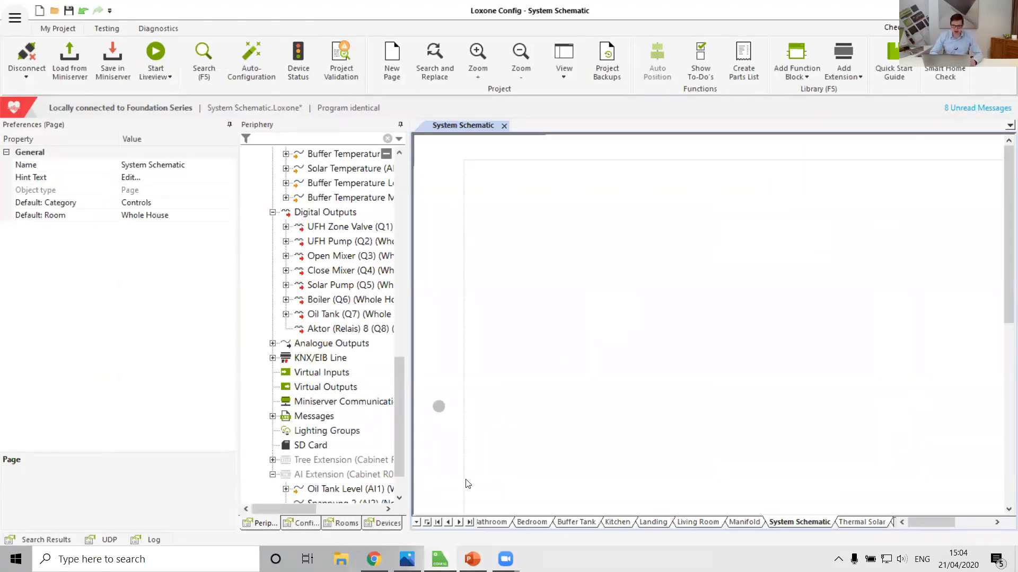
{"action": "left_click", "coordinate": [438, 522]}
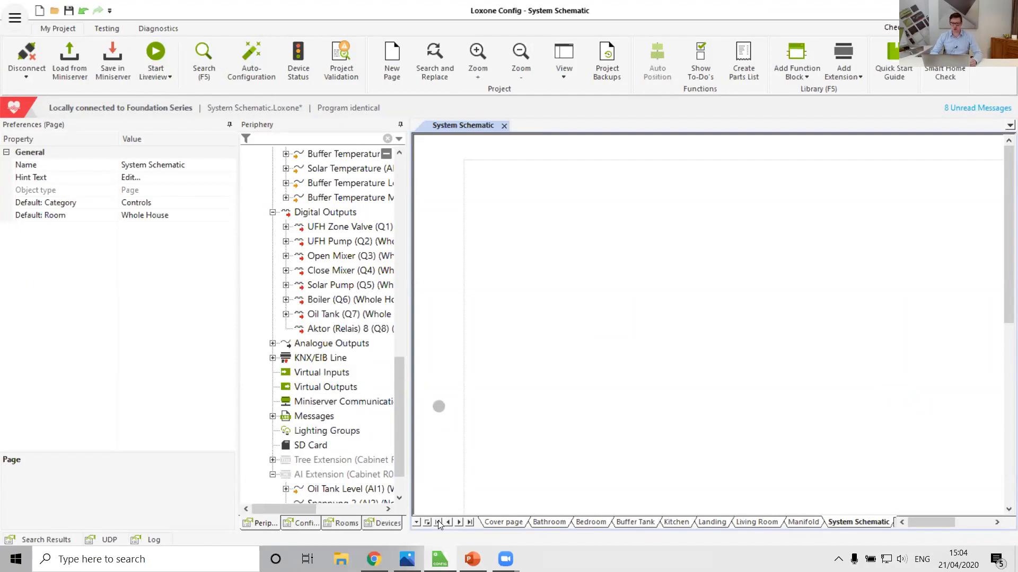
{"action": "left_click", "coordinate": [552, 521]}
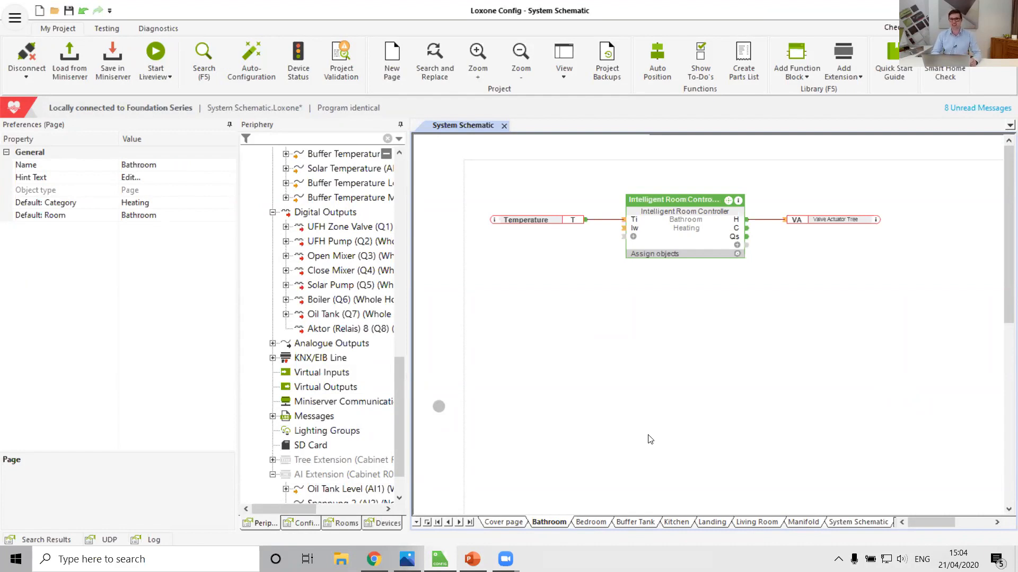
{"action": "left_click", "coordinate": [650, 439]}
{"action": "key", "text": "alt+Tab"}
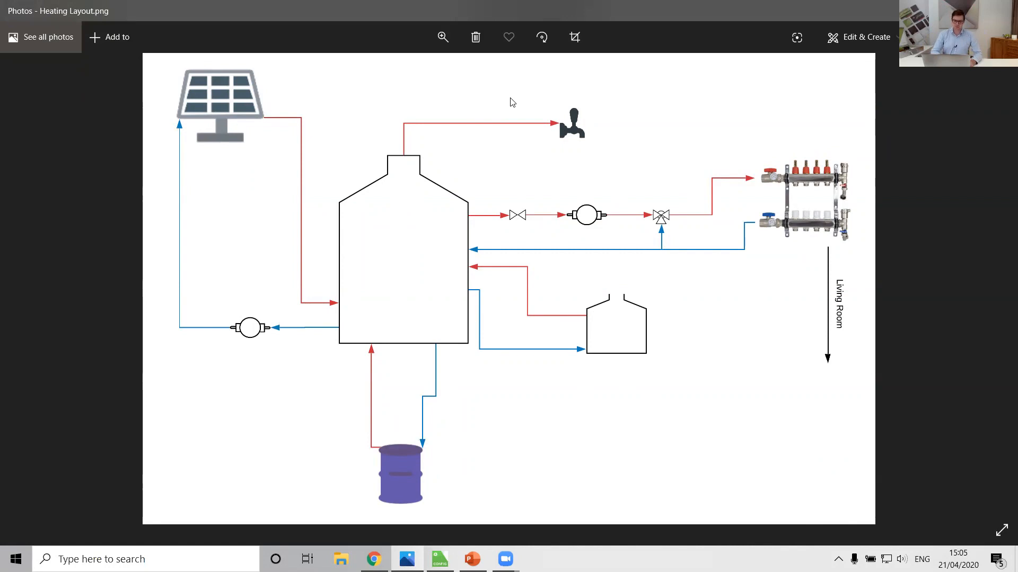
Step: Open the Miniserver's web interface from Loxone Config and log in with the account username and password
{"action": "left_click", "coordinate": [440, 559]}
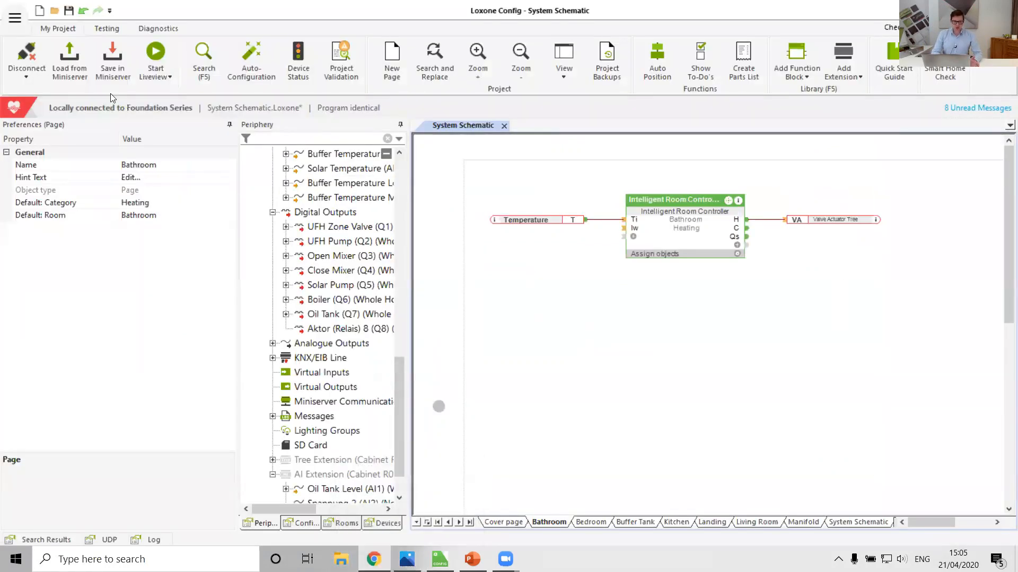
{"action": "left_click", "coordinate": [107, 28]}
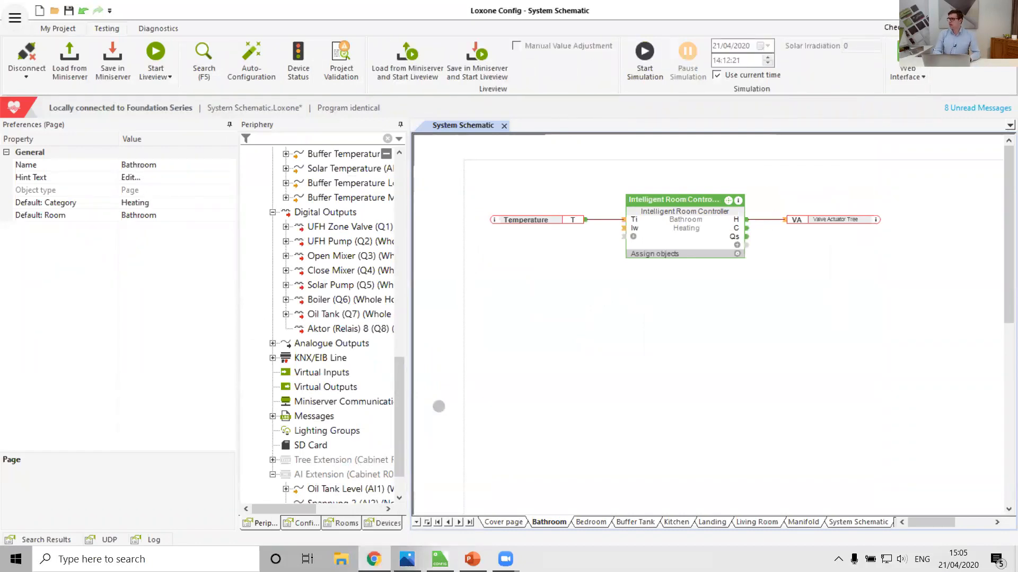
{"action": "left_click", "coordinate": [907, 59]}
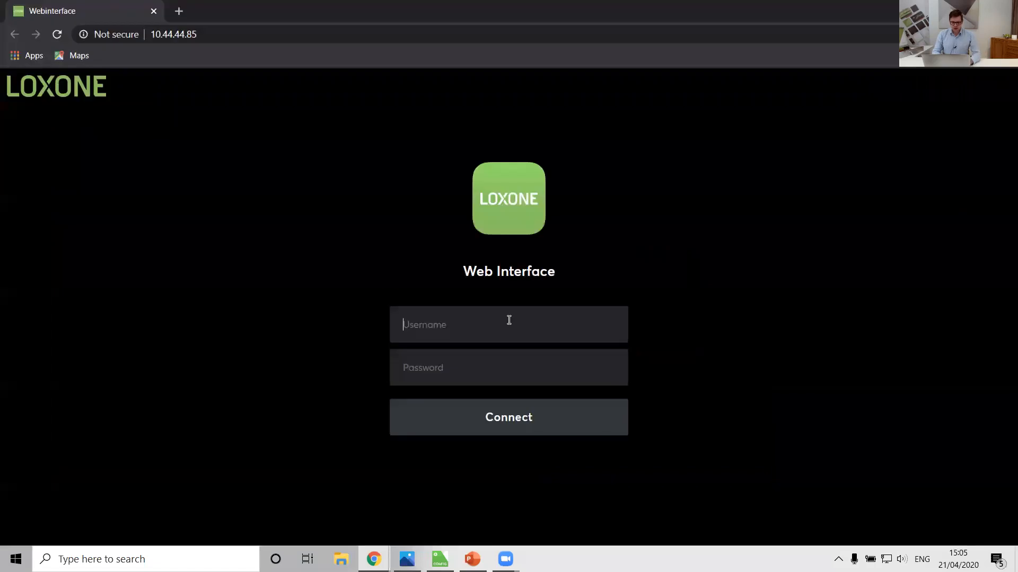
{"action": "type", "text": "admin"}
{"action": "key", "text": "Tab"}
{"action": "type", "text": "admin"}
{"action": "key", "text": "Return"}
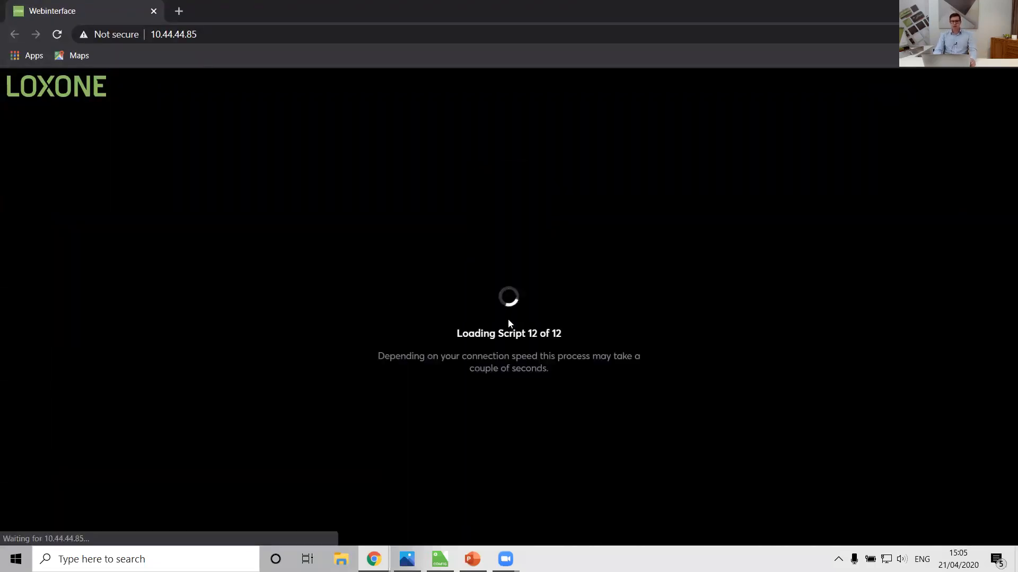
Step: Review the controls listed for the Bathroom room, the Heating category and the Whole House room
{"action": "left_click", "coordinate": [584, 537]}
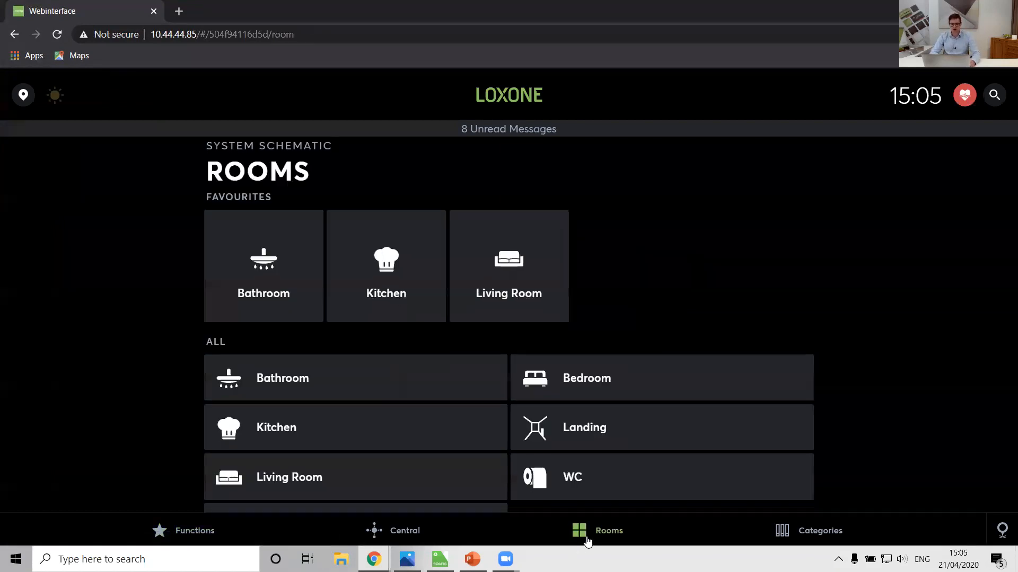
{"action": "left_click", "coordinate": [253, 277]}
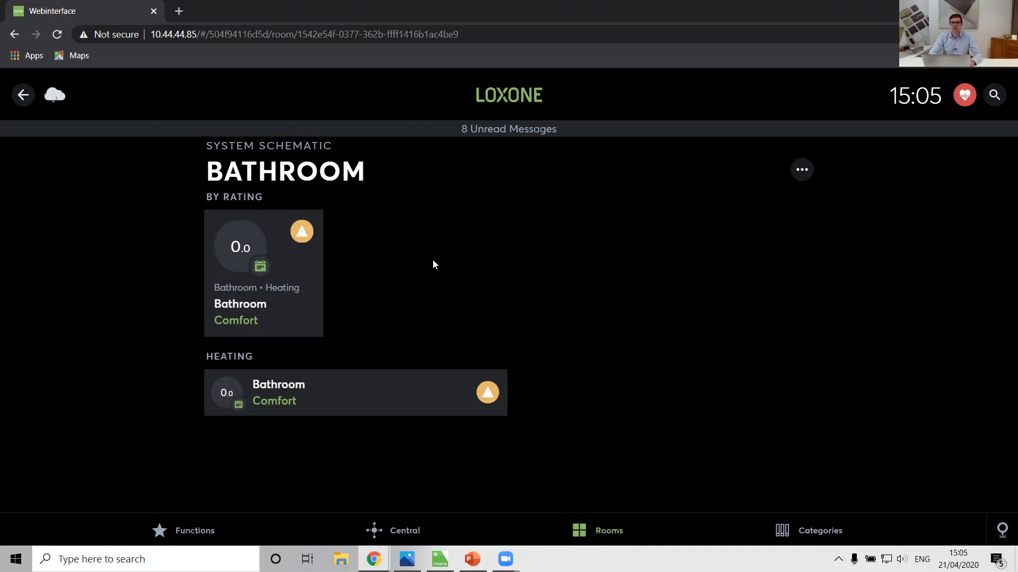
{"action": "left_click", "coordinate": [810, 525]}
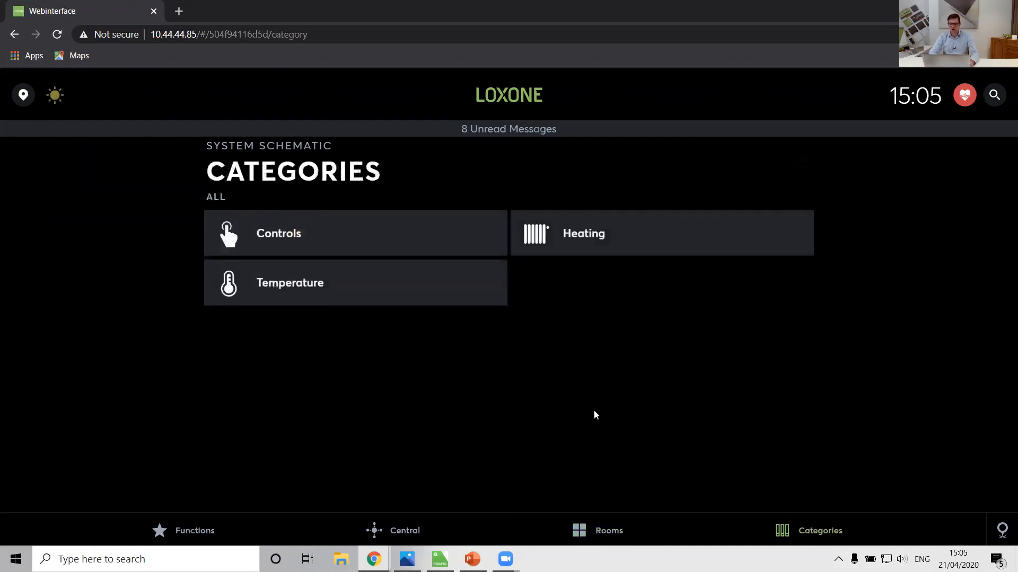
{"action": "left_click", "coordinate": [592, 241]}
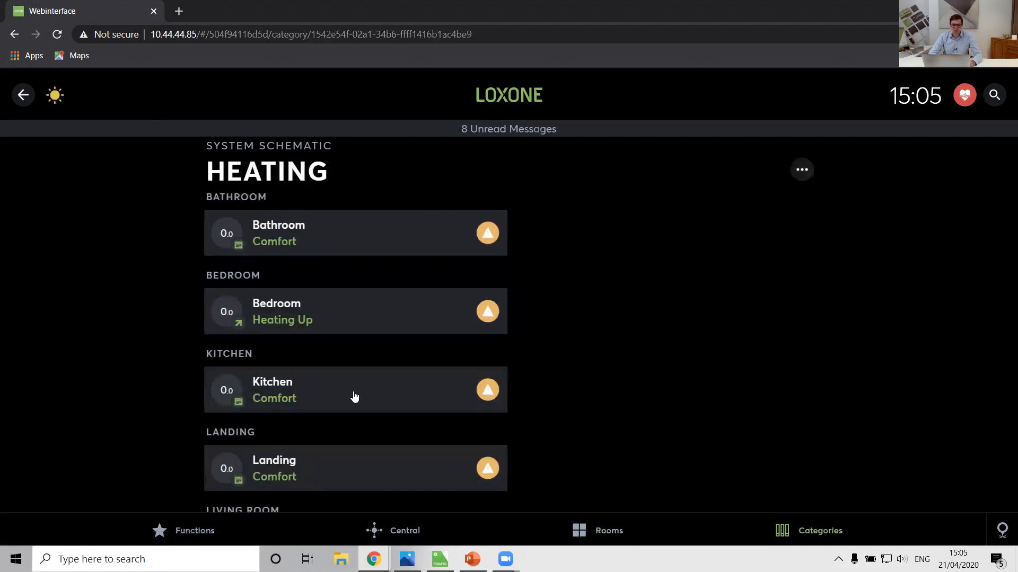
{"action": "scroll", "coordinate": [353, 398], "scroll_direction": "down", "scroll_amount": 4}
{"action": "left_click", "coordinate": [618, 533]}
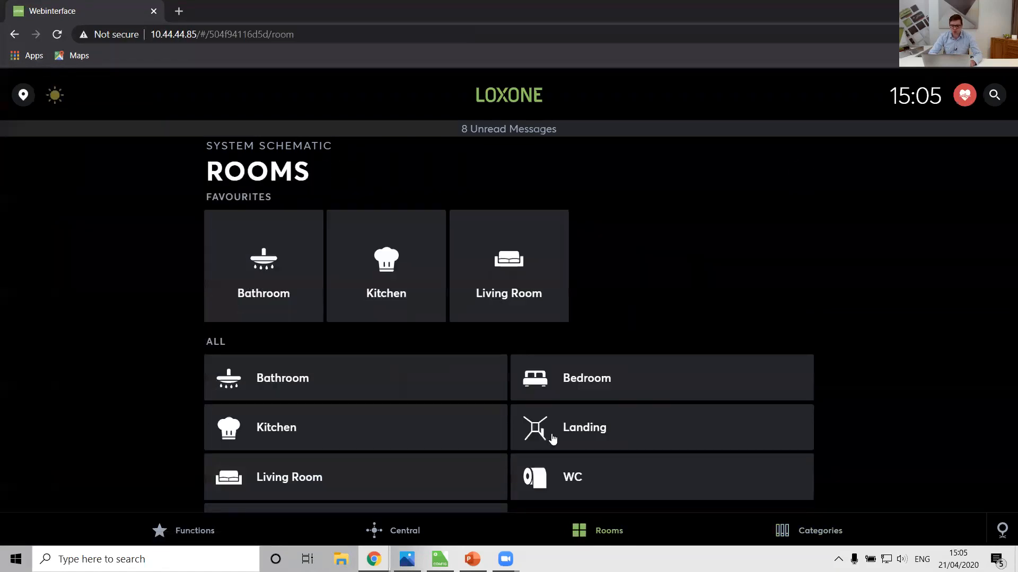
{"action": "left_click", "coordinate": [291, 495]}
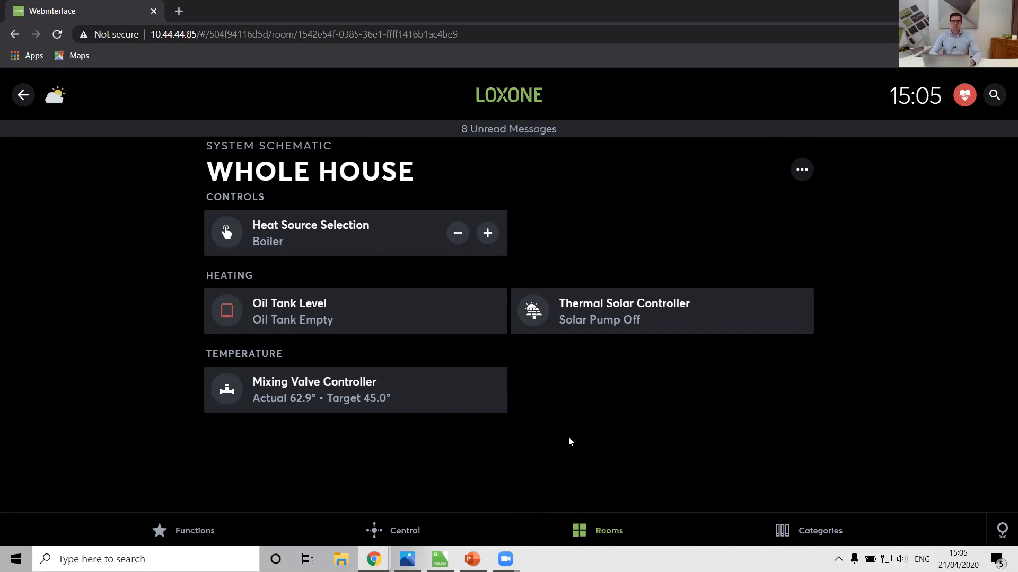
Step: Switch back to Loxone Config and place a System Schematic function block on the System Schematic page
{"action": "left_click", "coordinate": [440, 559]}
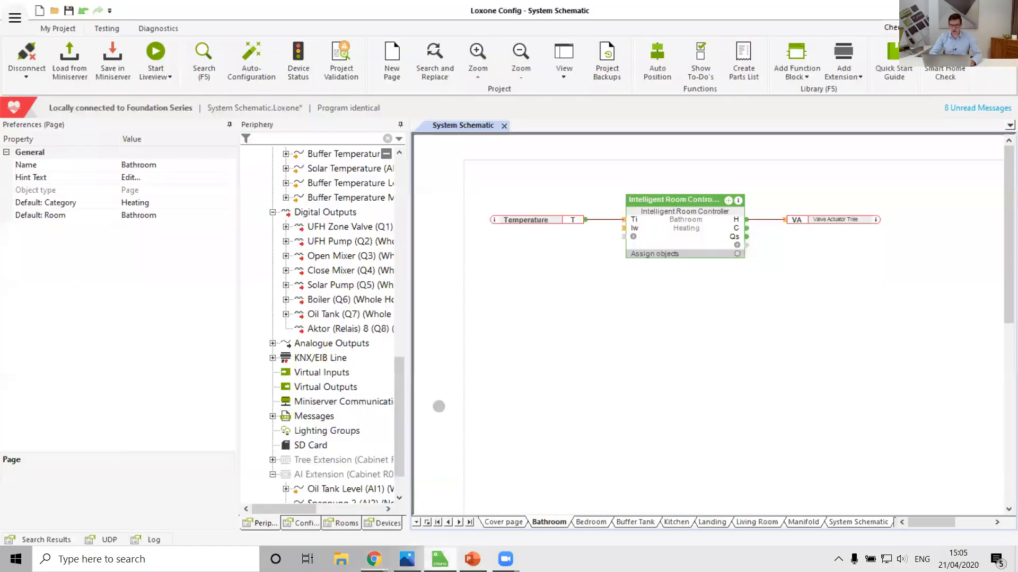
{"action": "left_click", "coordinate": [863, 523]}
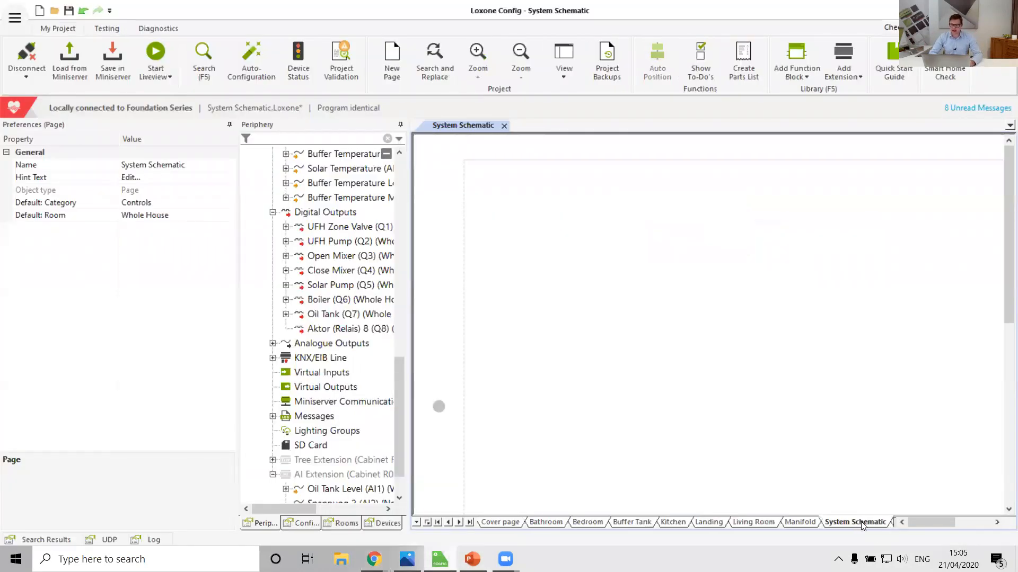
{"action": "left_click", "coordinate": [803, 50]}
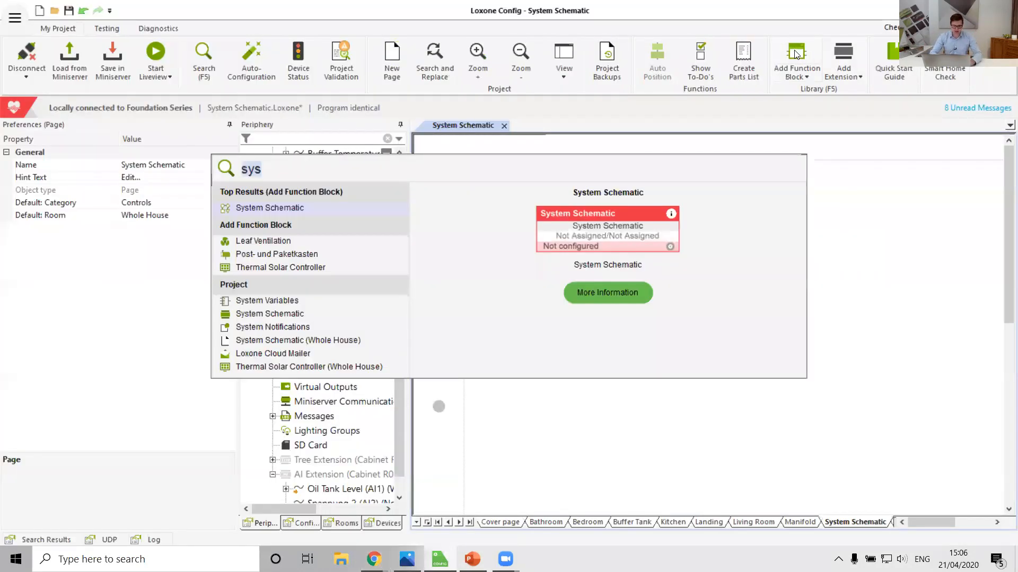
{"action": "left_click", "coordinate": [291, 210]}
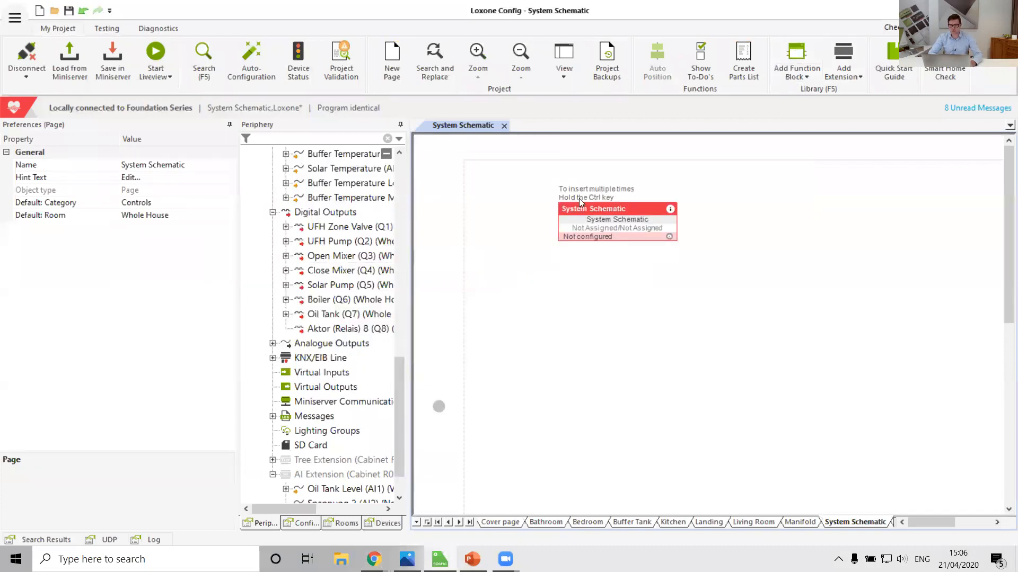
{"action": "left_click", "coordinate": [666, 217]}
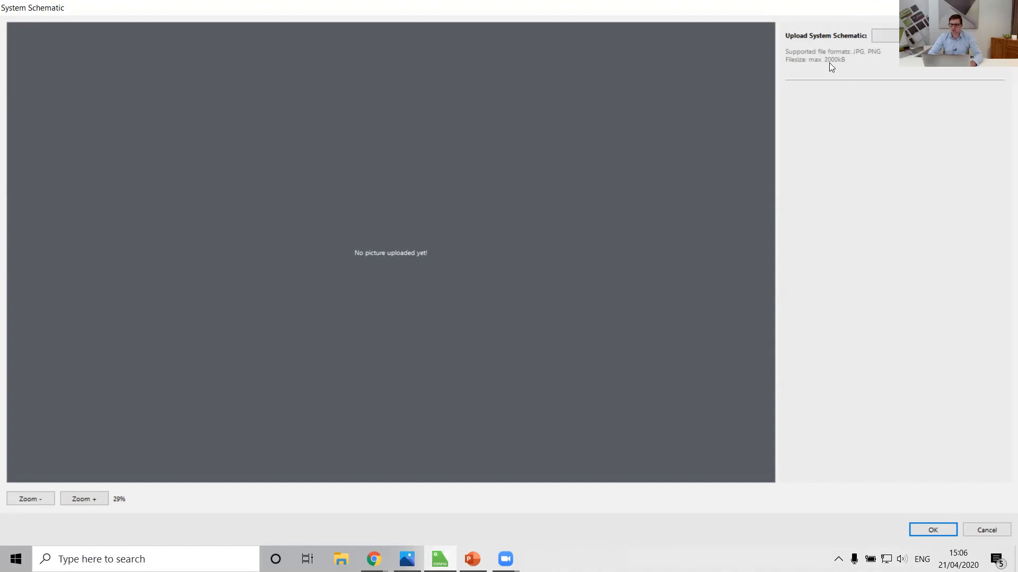
Step: Upload the Heating Layout PNG from the Downloads folder as the block's schematic picture and keep the configuration window maximized
{"action": "left_click", "coordinate": [884, 36]}
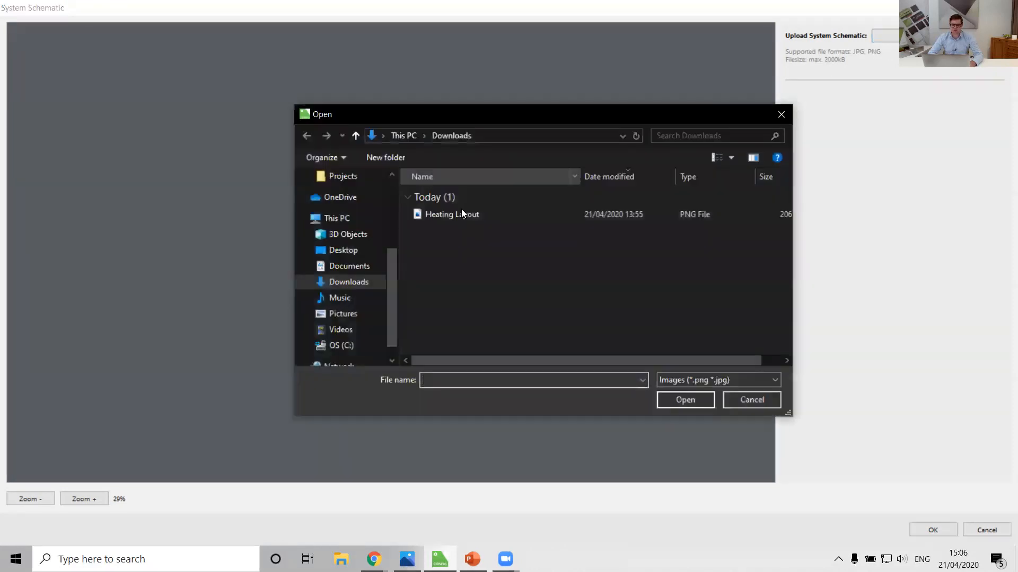
{"action": "left_click", "coordinate": [453, 215]}
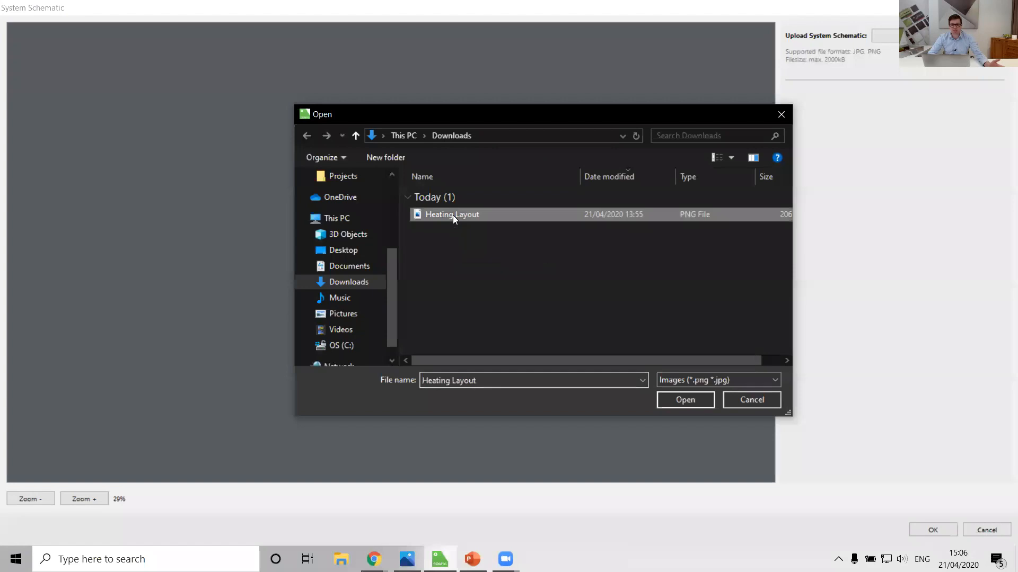
{"action": "double_click", "coordinate": [454, 216]}
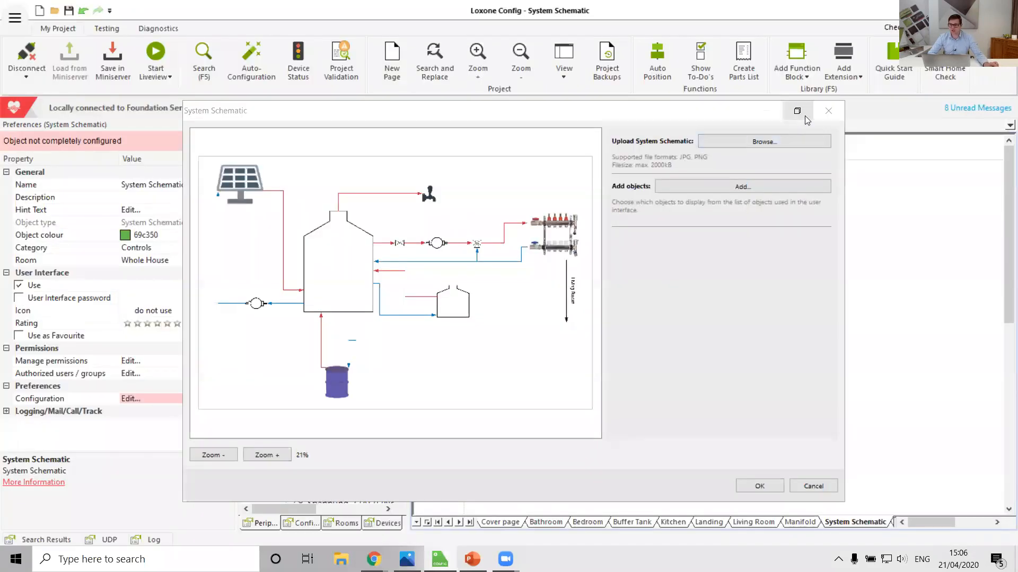
{"action": "double_click", "coordinate": [661, 114]}
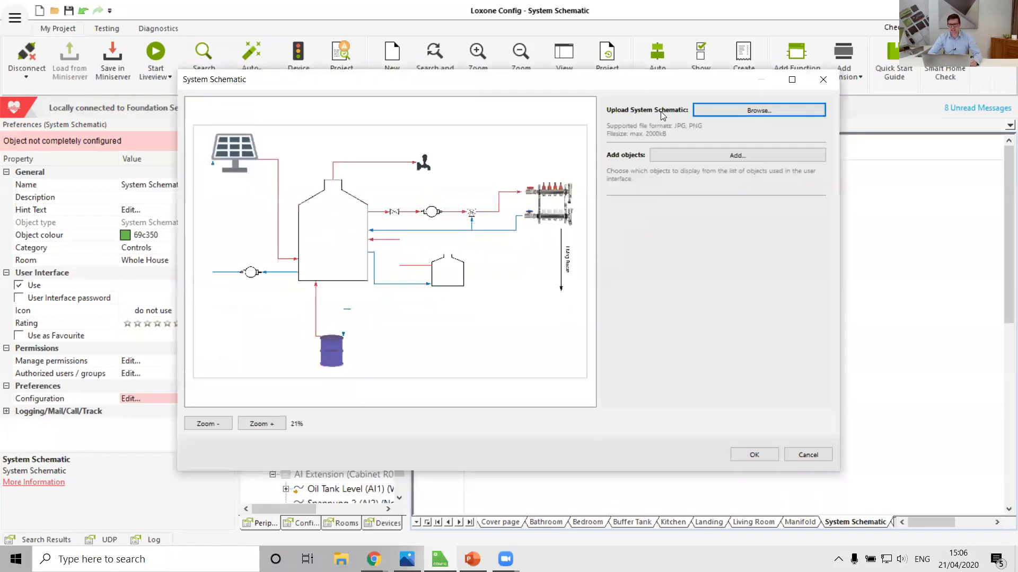
{"action": "left_click", "coordinate": [791, 80]}
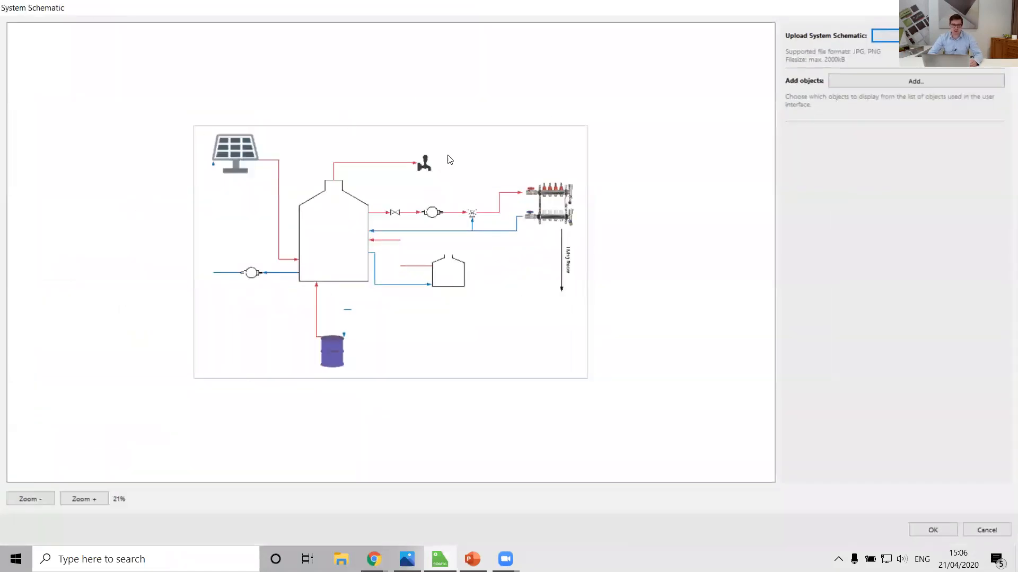
Step: Filter the user interface objects by "solar" and add the Thermal Solar Controller to the schematic
{"action": "scroll", "coordinate": [249, 275], "scroll_direction": "up", "scroll_amount": 3}
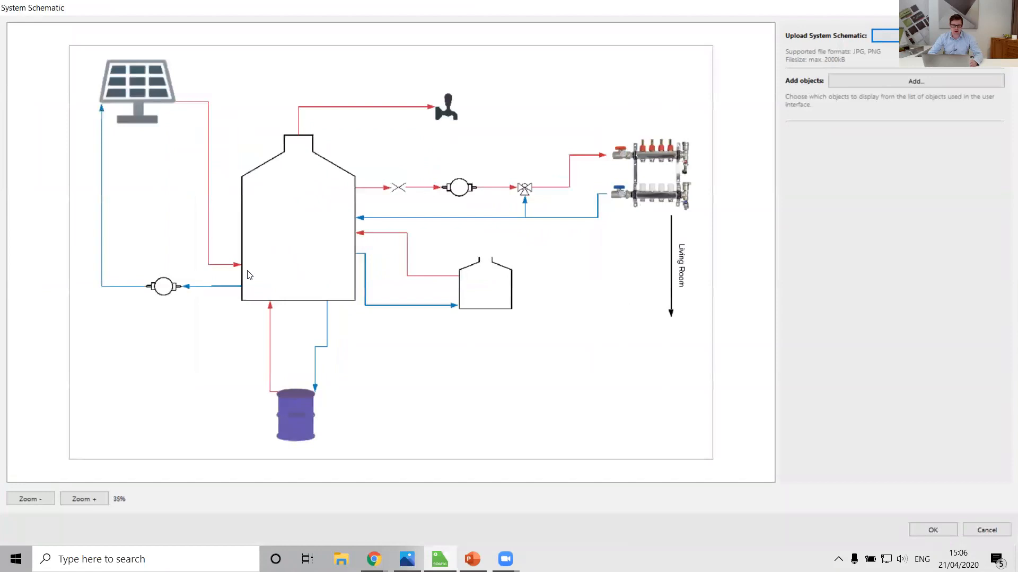
{"action": "scroll", "coordinate": [249, 275], "scroll_direction": "up", "scroll_amount": 1}
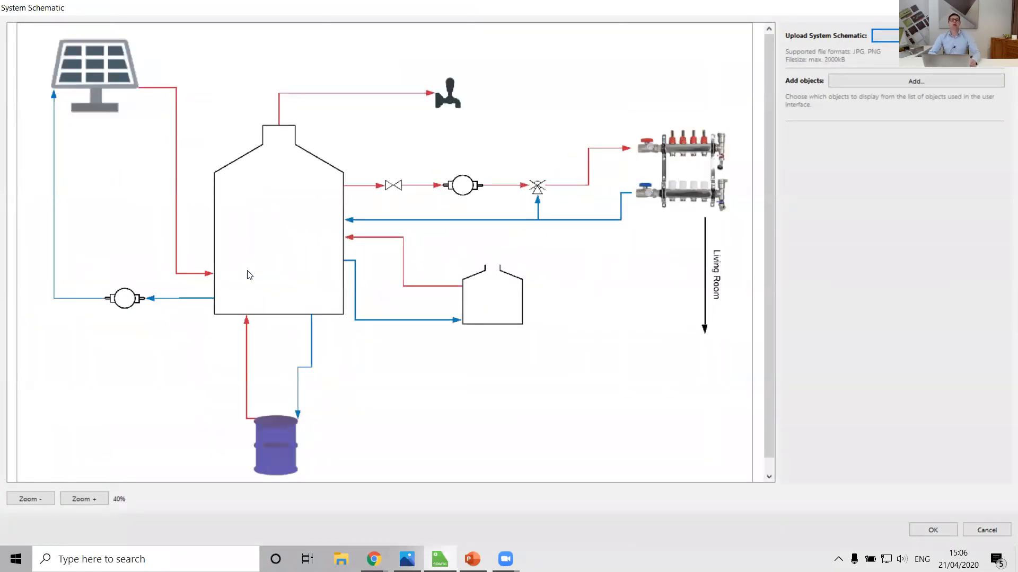
{"action": "left_click", "coordinate": [875, 82]}
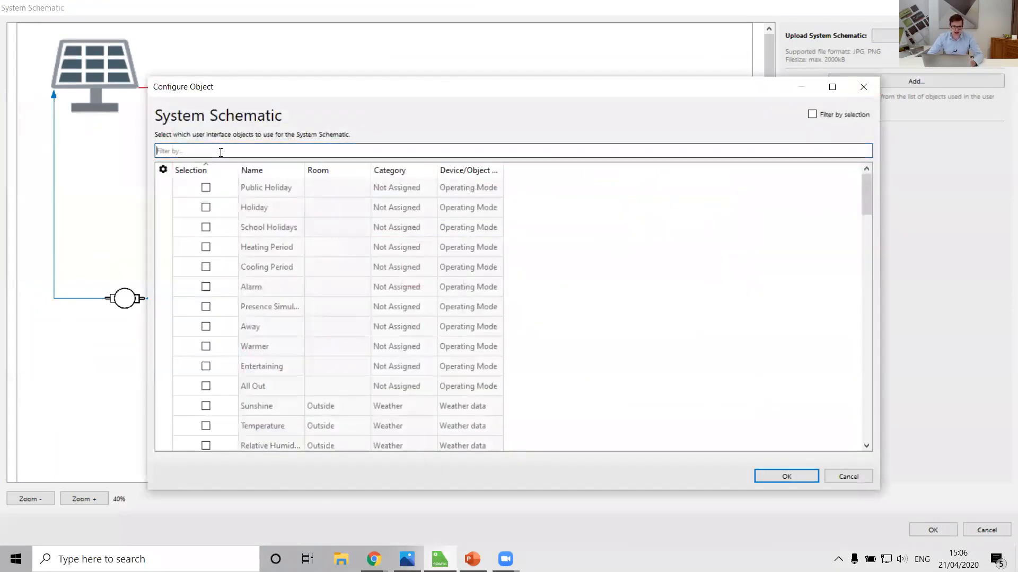
{"action": "type", "text": "dol"}
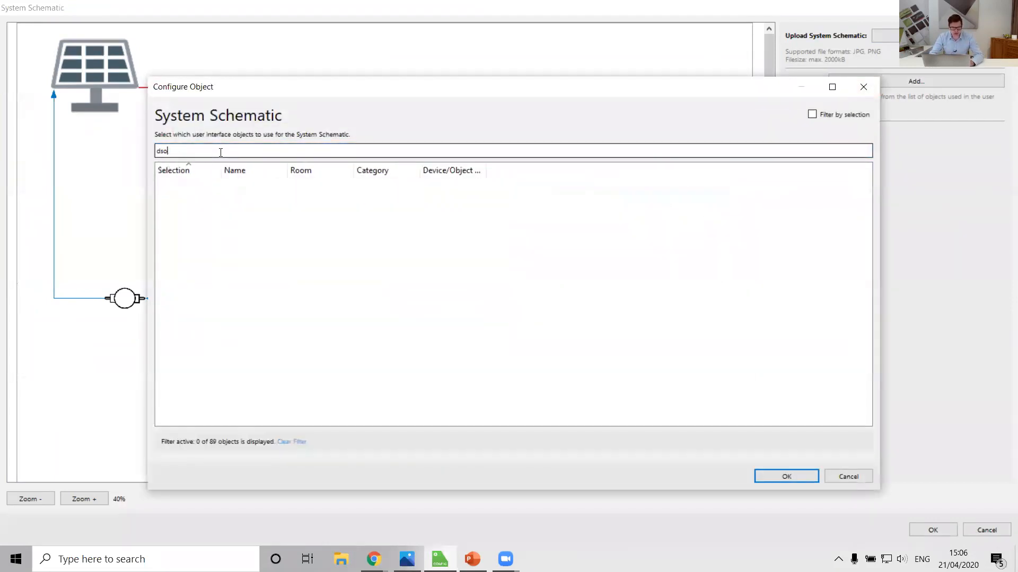
{"action": "key", "text": "BackSpace"}
{"action": "key", "text": "BackSpace"}
{"action": "key", "text": "BackSpace"}
{"action": "type", "text": "solar"}
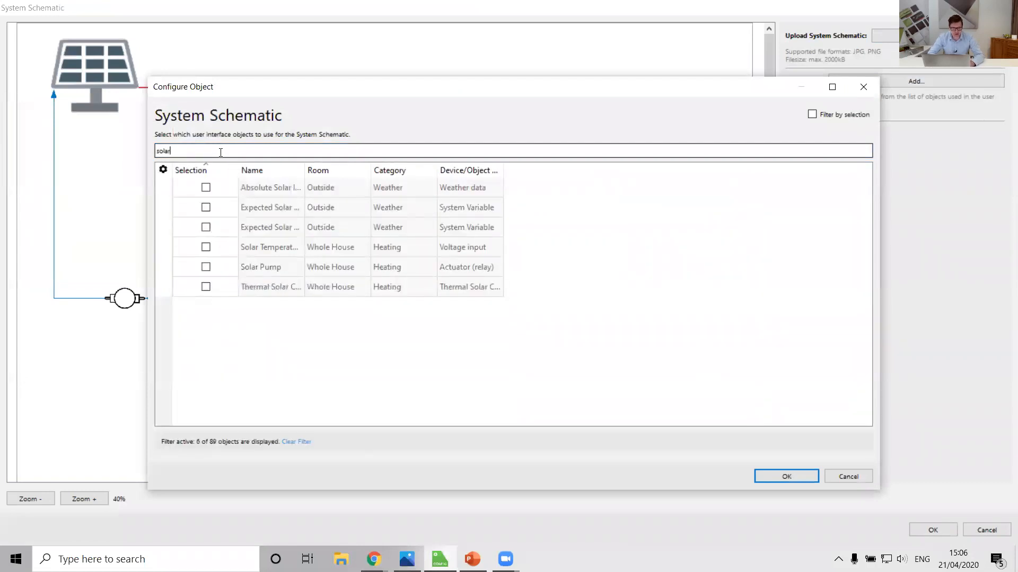
{"action": "left_click", "coordinate": [205, 287]}
{"action": "left_click", "coordinate": [785, 476]}
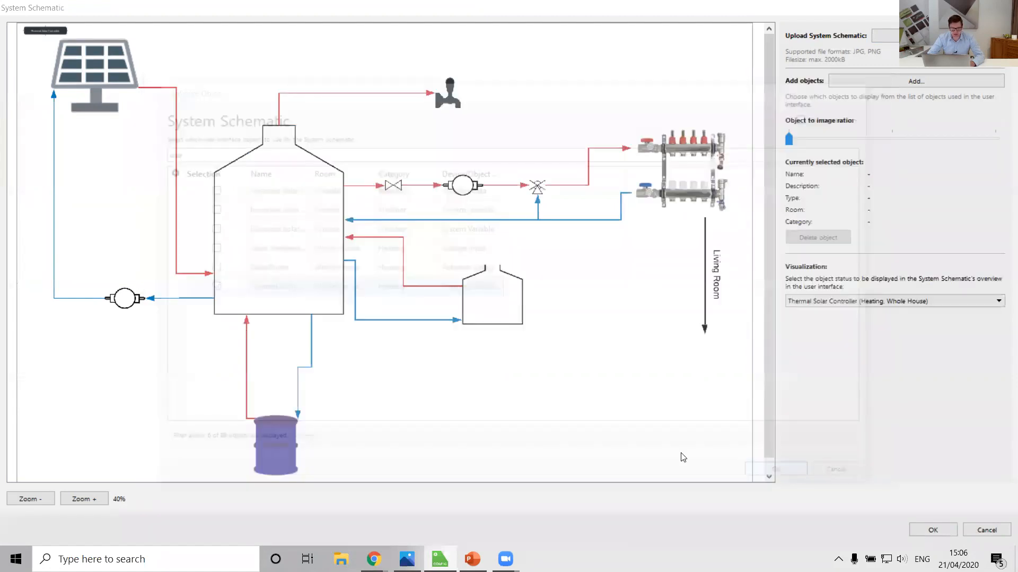
Step: Place the Thermal Solar Controller label just beneath the solar panel and increase the object to image ratio
{"action": "left_click_drag", "start_coordinate": [45, 32], "coordinate": [88, 123]}
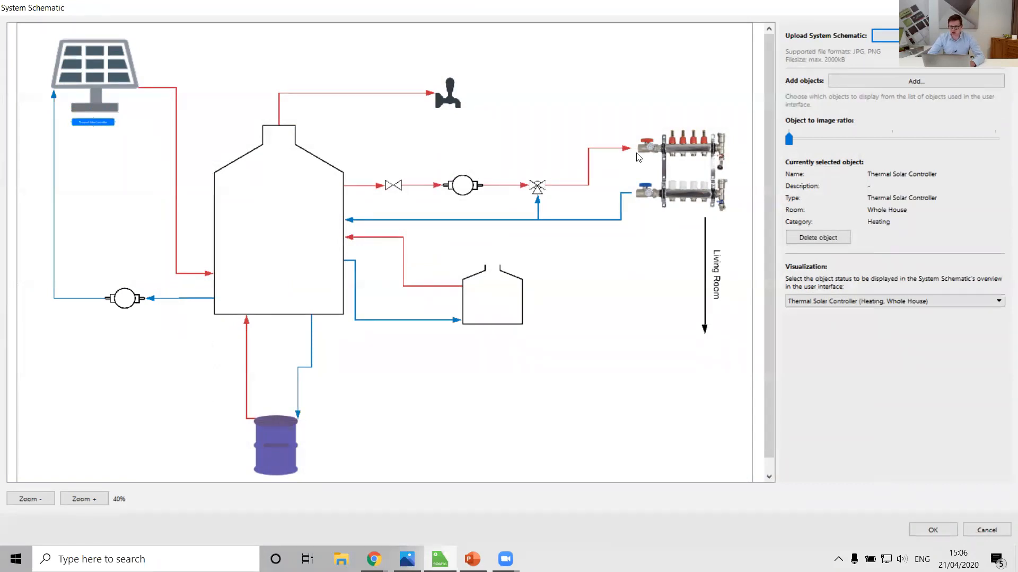
{"action": "left_click_drag", "start_coordinate": [789, 138], "coordinate": [838, 141]}
{"action": "left_click_drag", "start_coordinate": [91, 112], "coordinate": [94, 114]}
{"action": "left_click", "coordinate": [118, 195]}
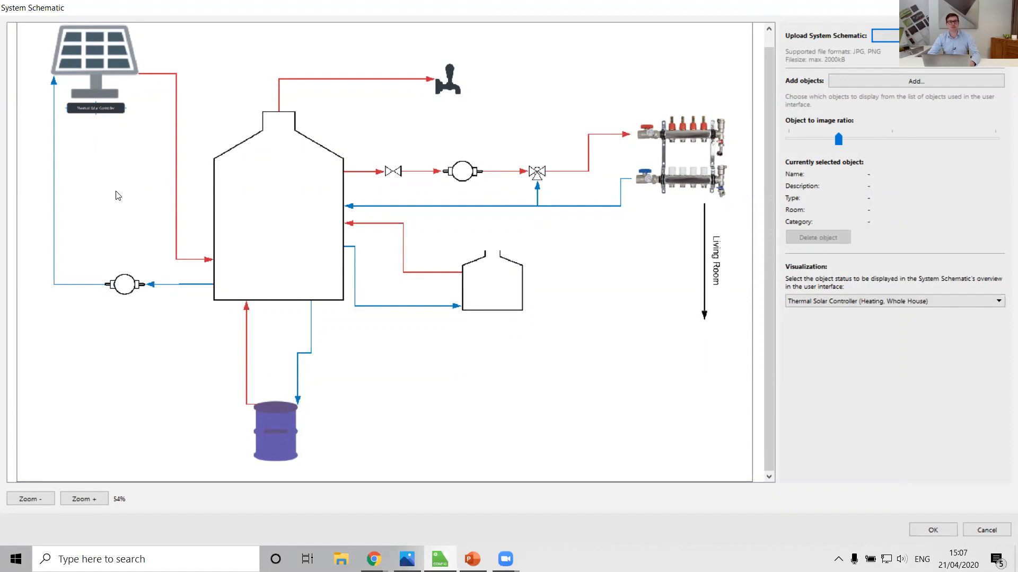
Step: Filter the interface objects by "pump", add the Solar Pump, and place its label just beneath the pump symbol in the solar circuit
{"action": "scroll", "coordinate": [118, 195], "scroll_direction": "up", "scroll_amount": 1}
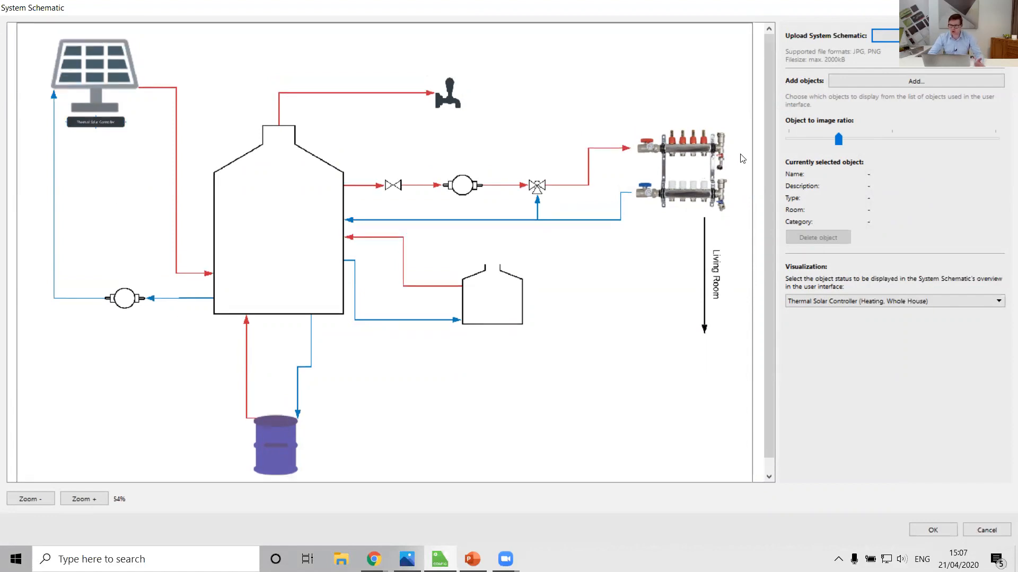
{"action": "left_click", "coordinate": [896, 82]}
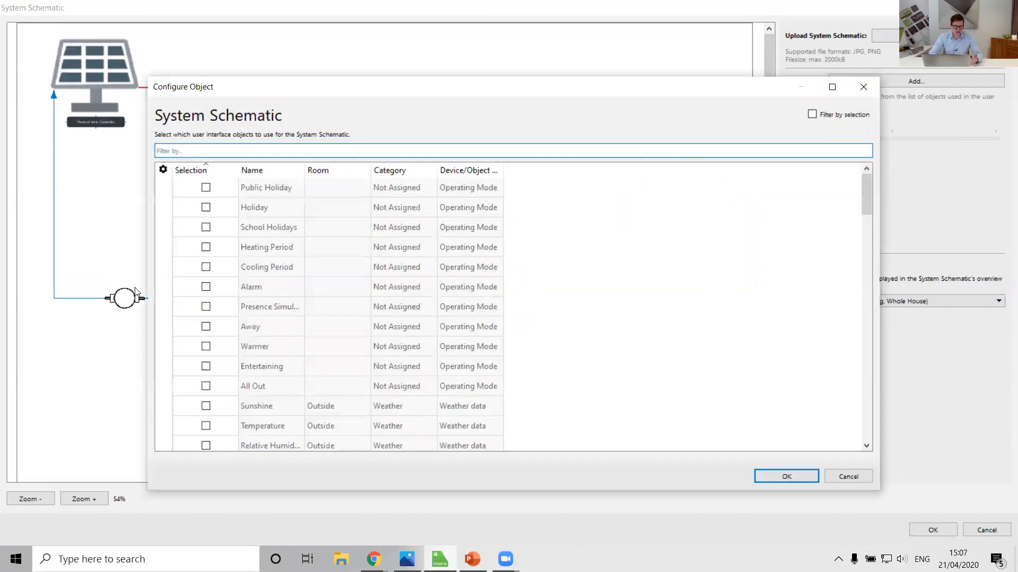
{"action": "left_click", "coordinate": [206, 151]}
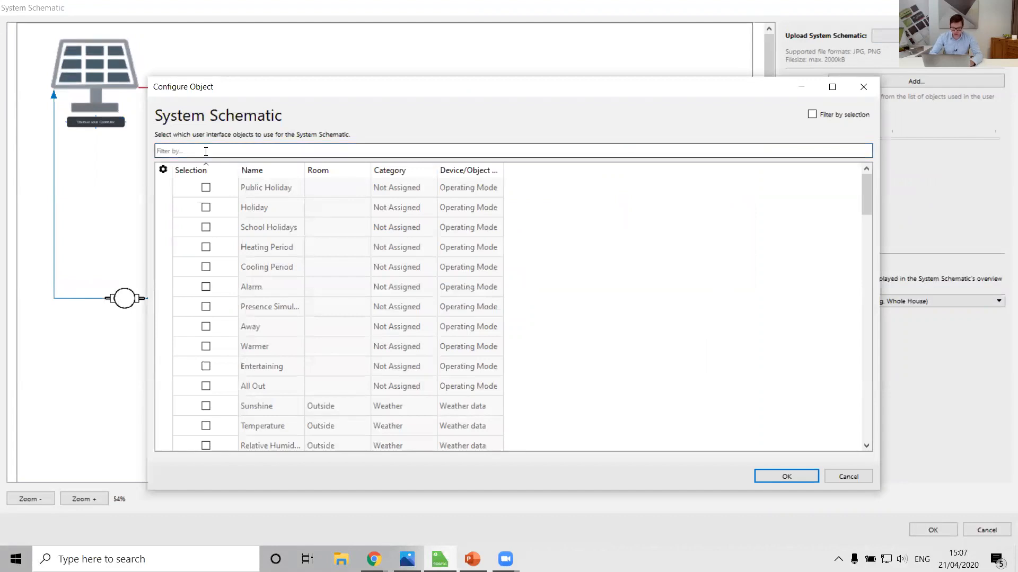
{"action": "type", "text": "pump"}
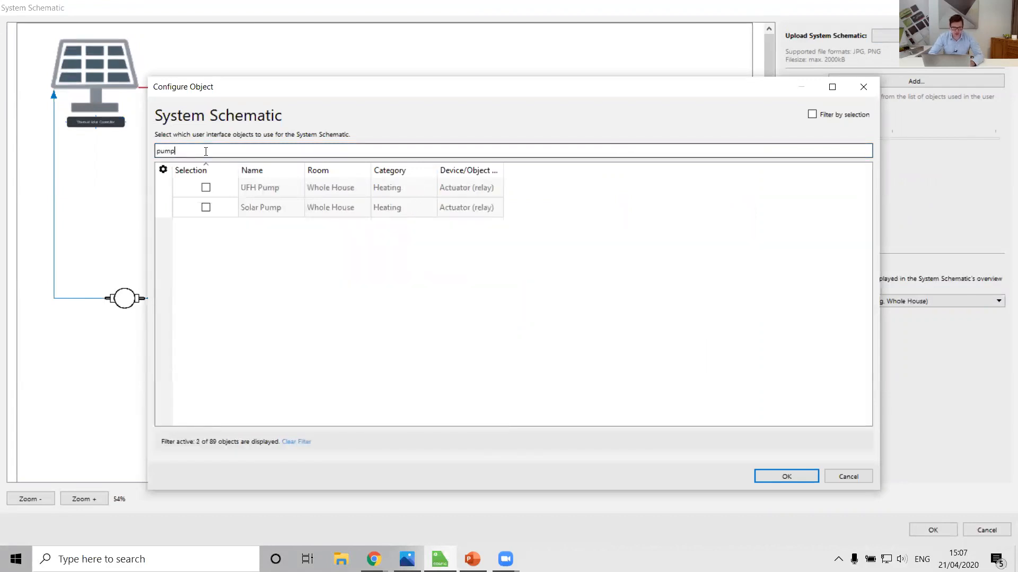
{"action": "left_click", "coordinate": [205, 207]}
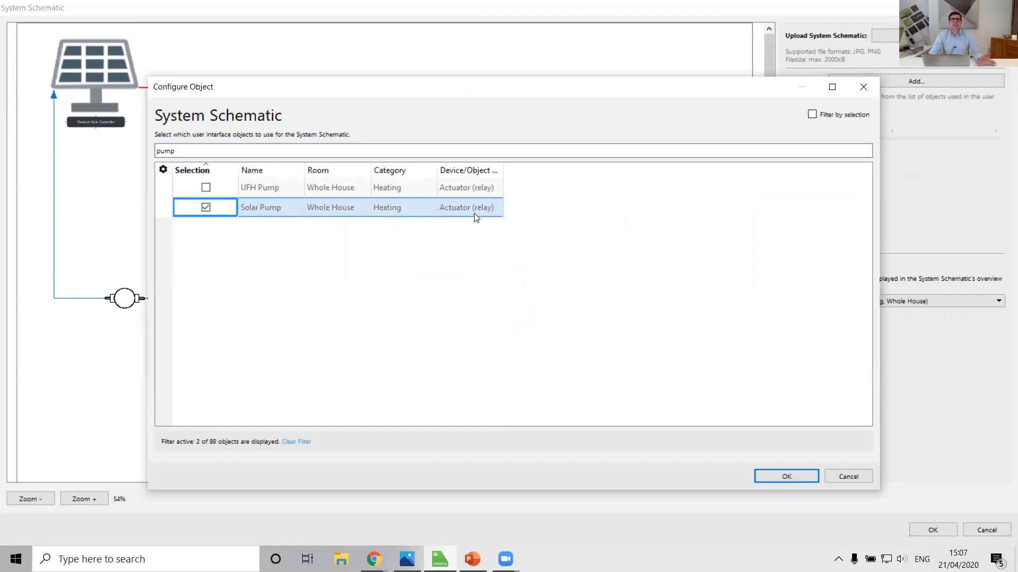
{"action": "left_click", "coordinate": [781, 474]}
{"action": "left_click_drag", "start_coordinate": [47, 37], "coordinate": [119, 323]}
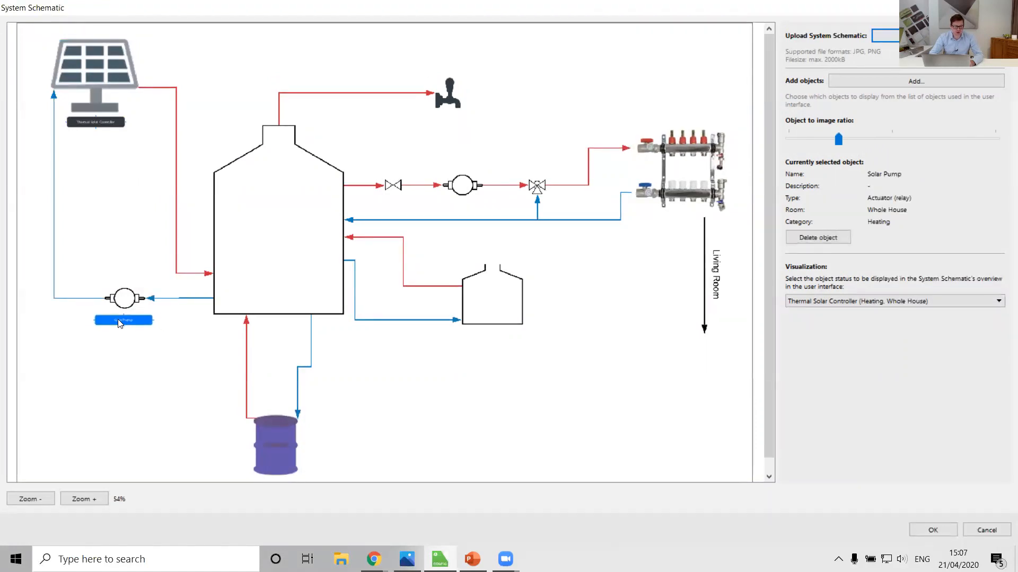
{"action": "left_click", "coordinate": [103, 251]}
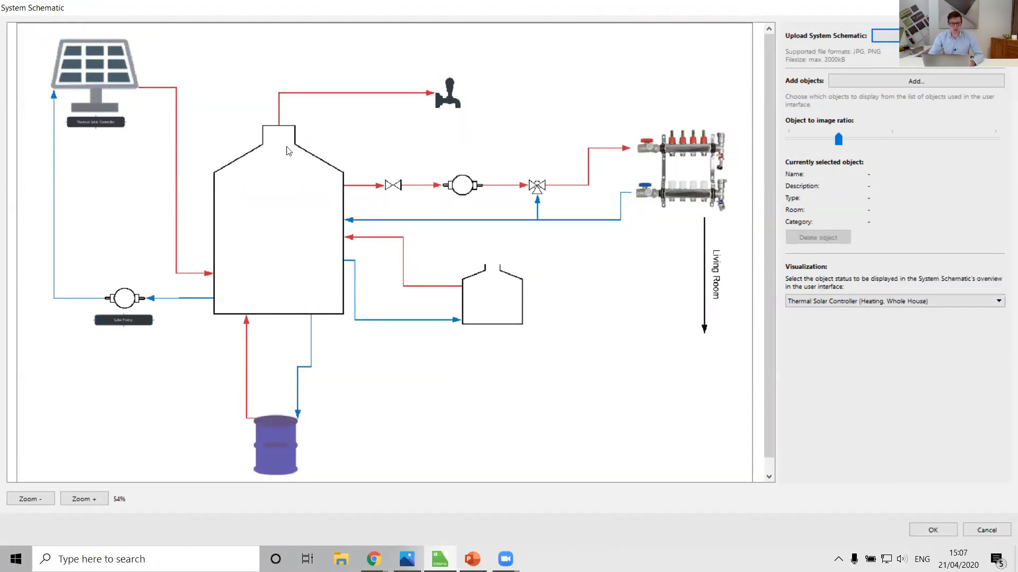
Step: Filter the interface objects by "temperature" and add Buffer Temperature Top, Buffer Temperature Low and Buffer Temperature Middle to the schematic
{"action": "left_click", "coordinate": [898, 84]}
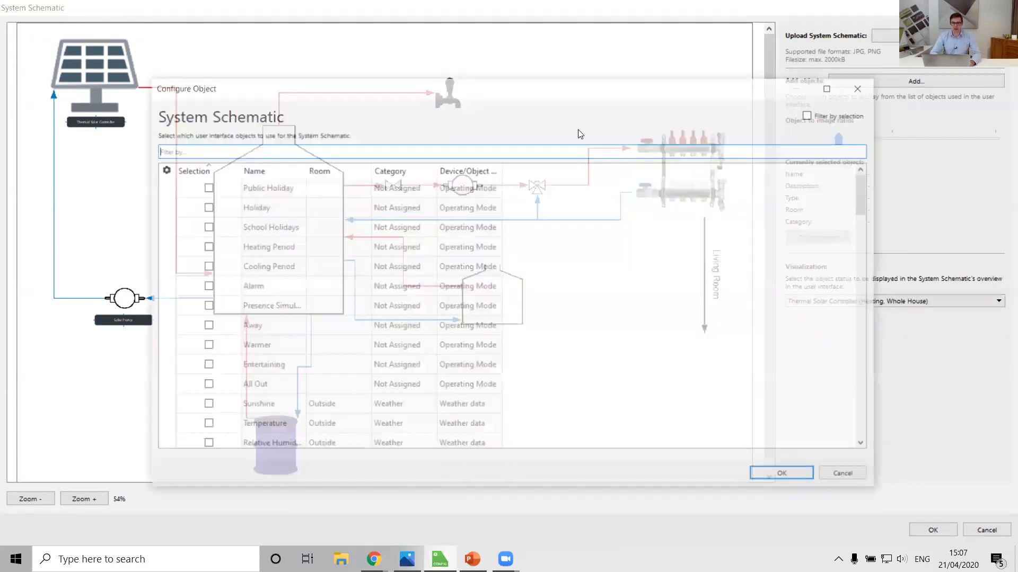
{"action": "left_click", "coordinate": [188, 148]}
{"action": "type", "text": "tem"}
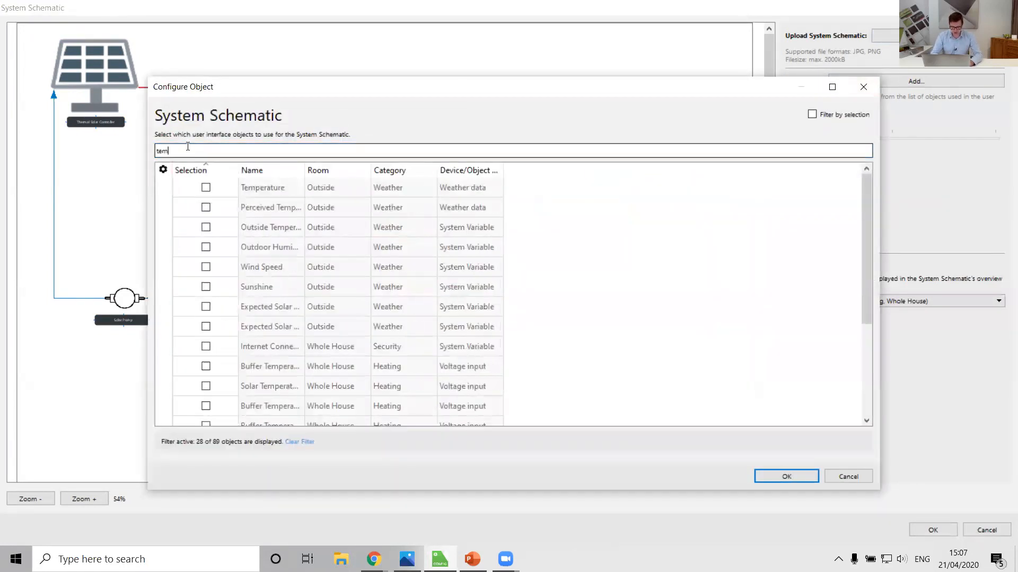
{"action": "type", "text": "perature"}
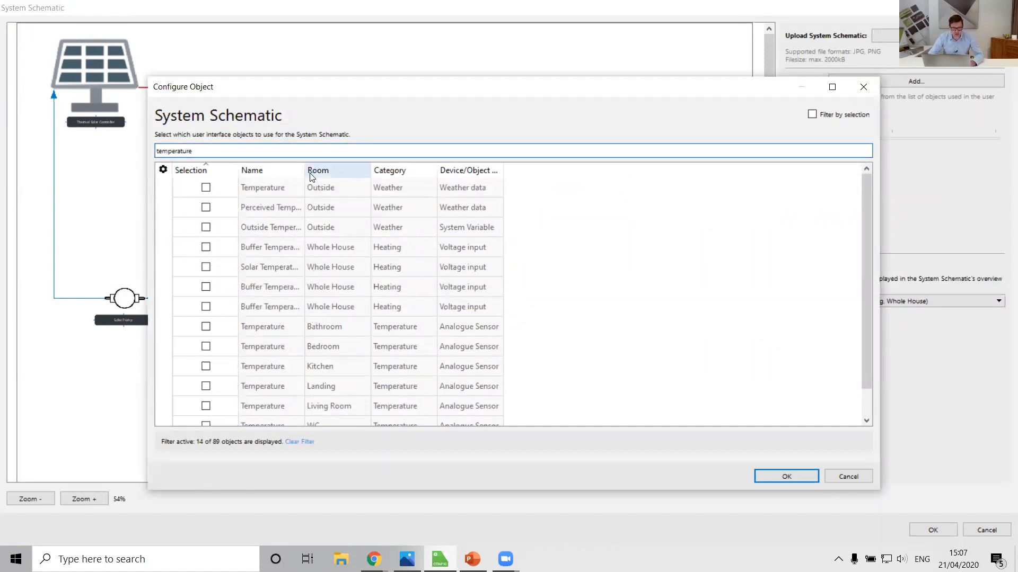
{"action": "left_click_drag", "start_coordinate": [305, 170], "coordinate": [360, 175]}
{"action": "left_click", "coordinate": [308, 245]}
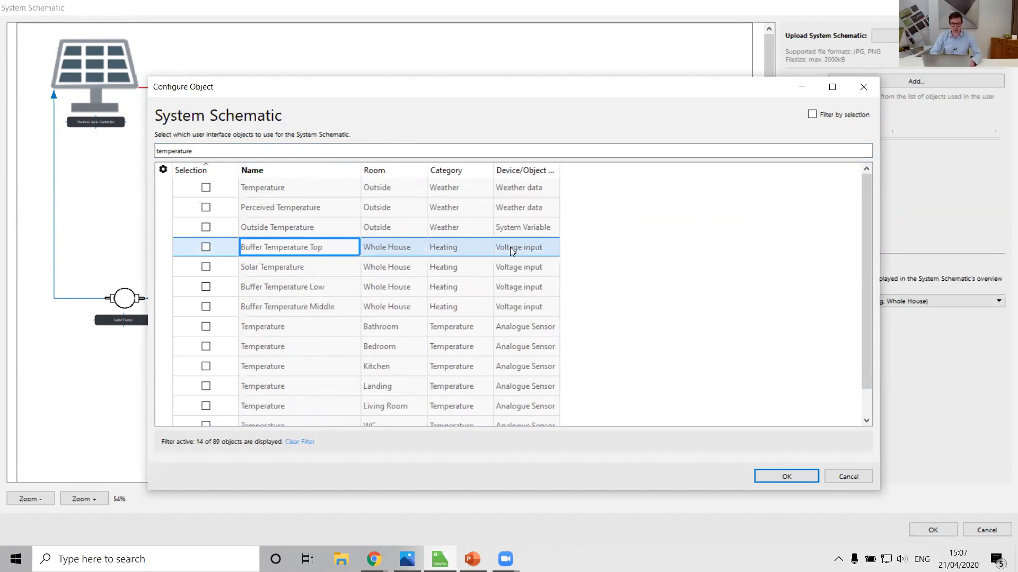
{"action": "left_click", "coordinate": [203, 246]}
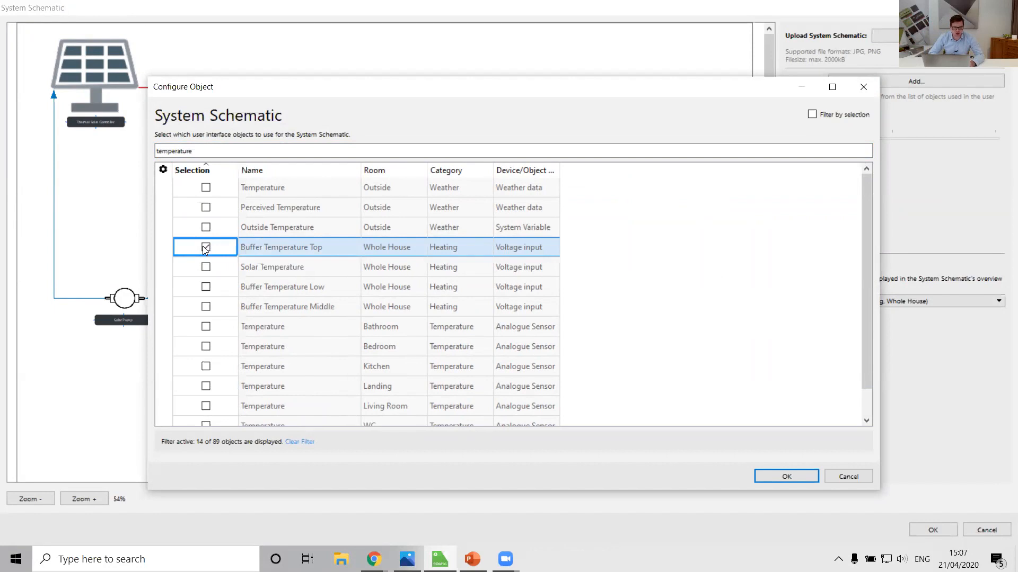
{"action": "left_click", "coordinate": [206, 287]}
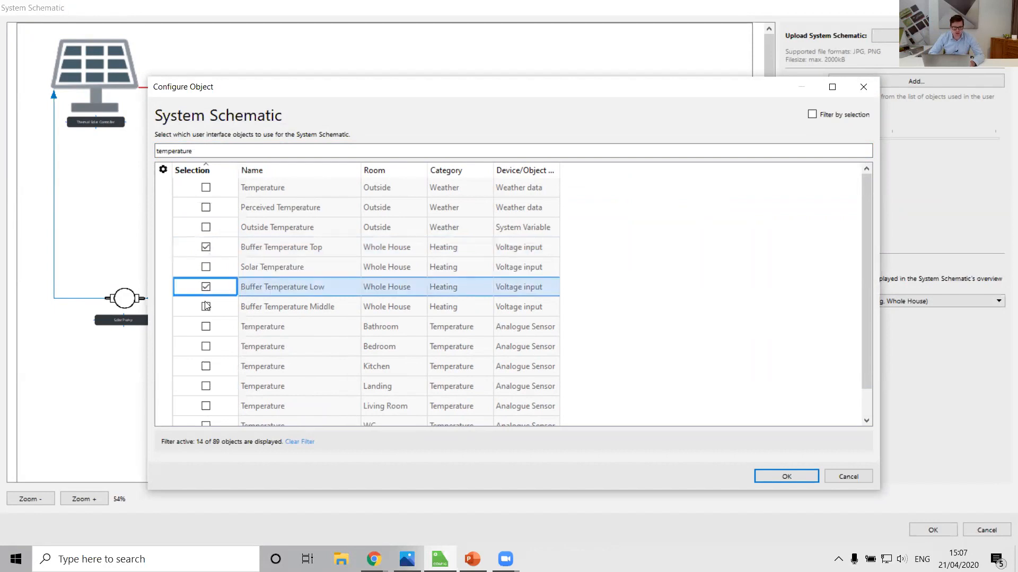
{"action": "left_click", "coordinate": [206, 307]}
{"action": "left_click", "coordinate": [783, 478]}
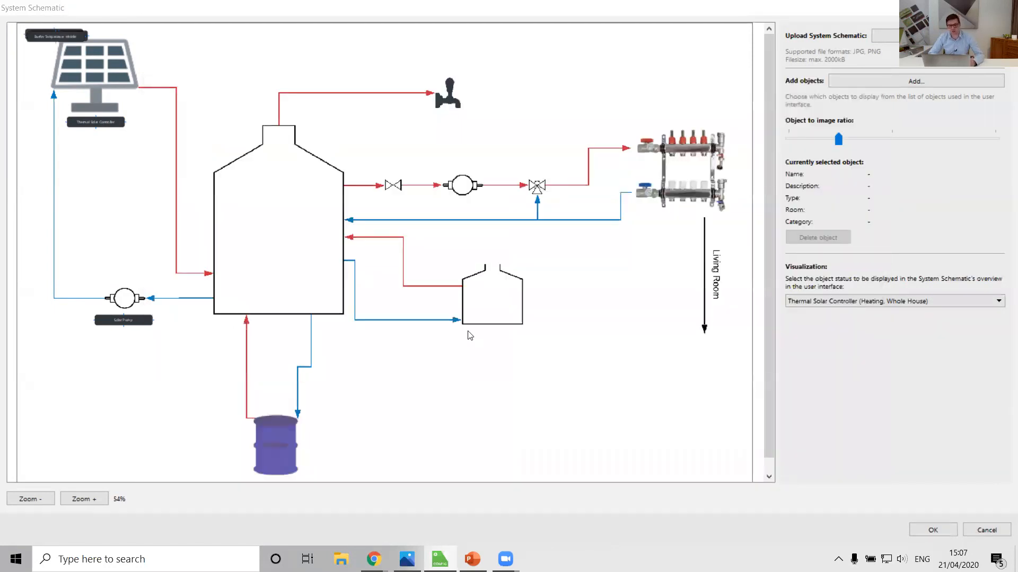
Step: Arrange the Buffer Temperature Top, Middle and Low labels inside the large buffer tank at its upper, middle and lower levels
{"action": "left_click_drag", "start_coordinate": [59, 37], "coordinate": [282, 234]}
{"action": "left_click_drag", "start_coordinate": [67, 36], "coordinate": [286, 288]}
{"action": "left_click_drag", "start_coordinate": [58, 35], "coordinate": [282, 180]}
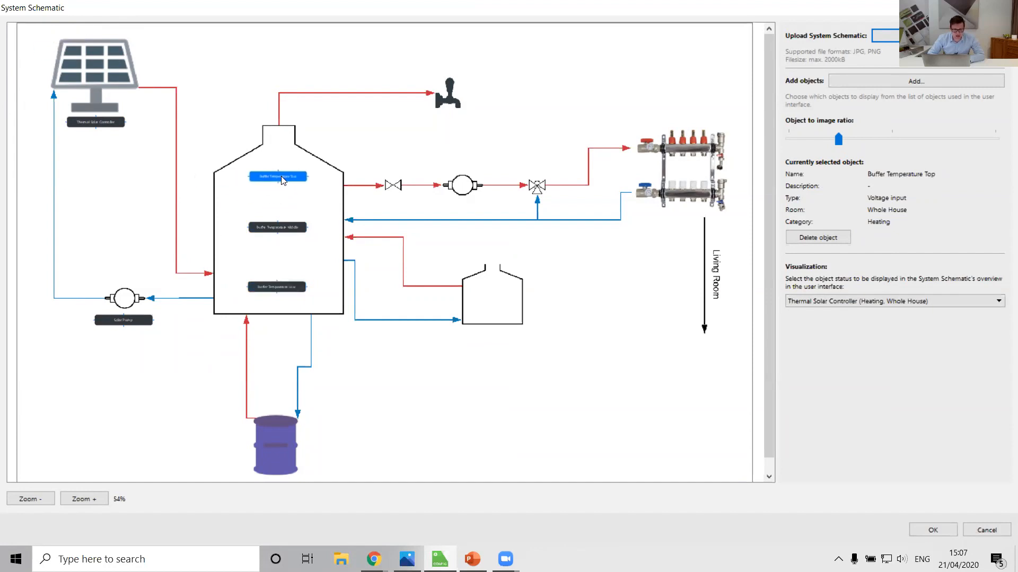
{"action": "left_click", "coordinate": [224, 110]}
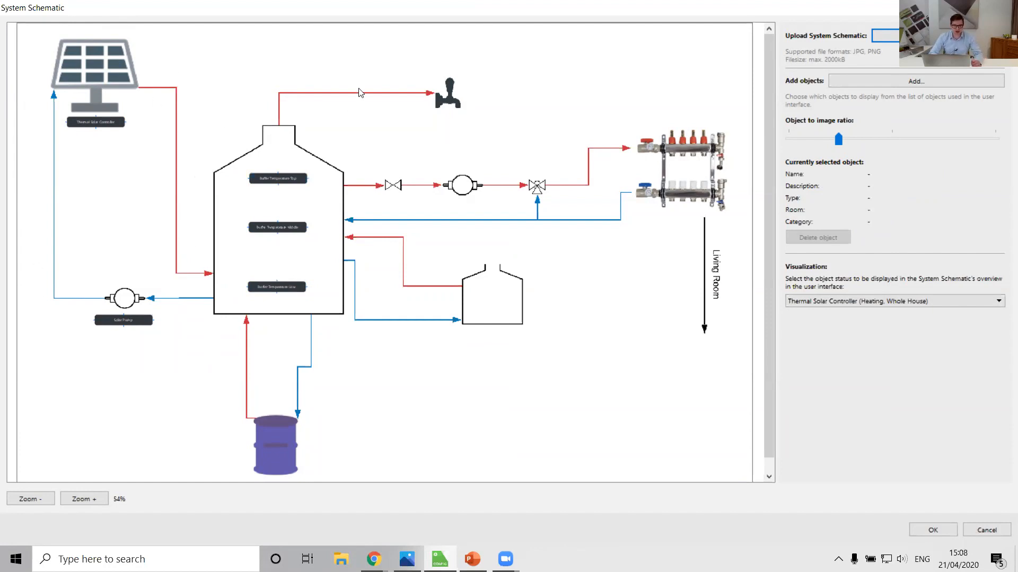
Step: Filter the interface objects by "oil" and add the Oil Tank relay and the Oil Tank Level status to the schematic
{"action": "scroll", "coordinate": [387, 419], "scroll_direction": "down", "scroll_amount": 1}
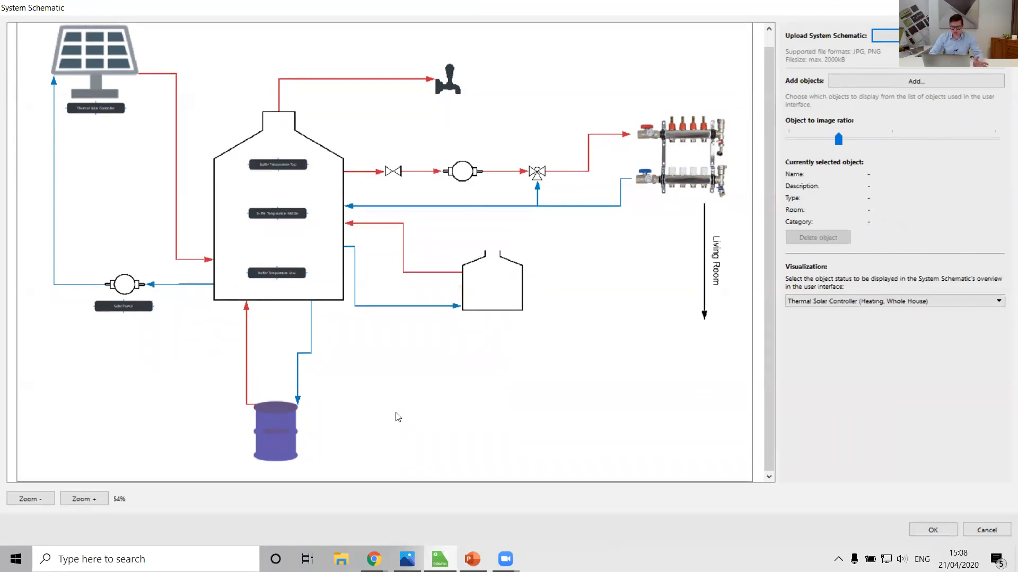
{"action": "left_click", "coordinate": [910, 82]}
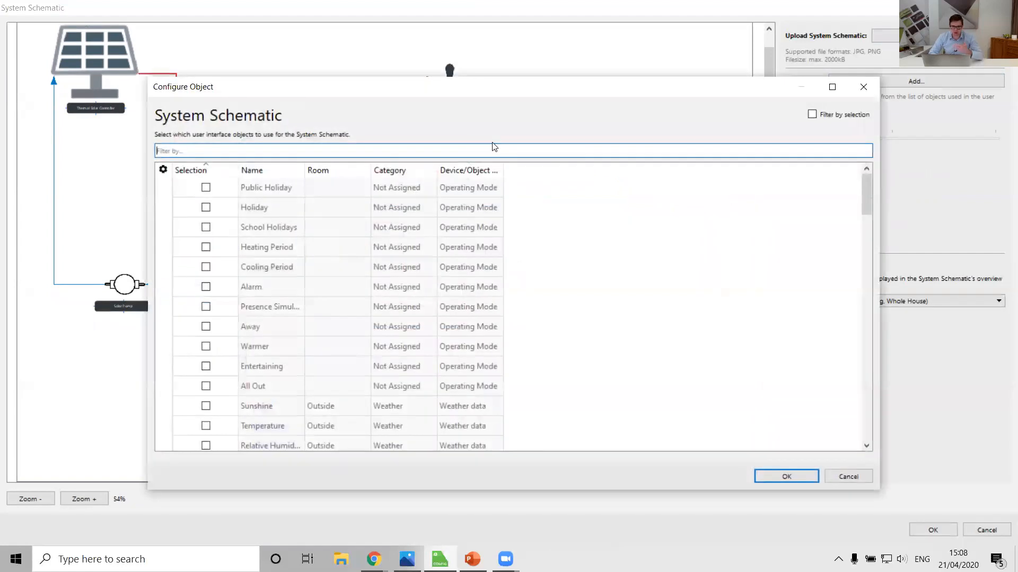
{"action": "left_click", "coordinate": [243, 150]}
{"action": "type", "text": "oil"}
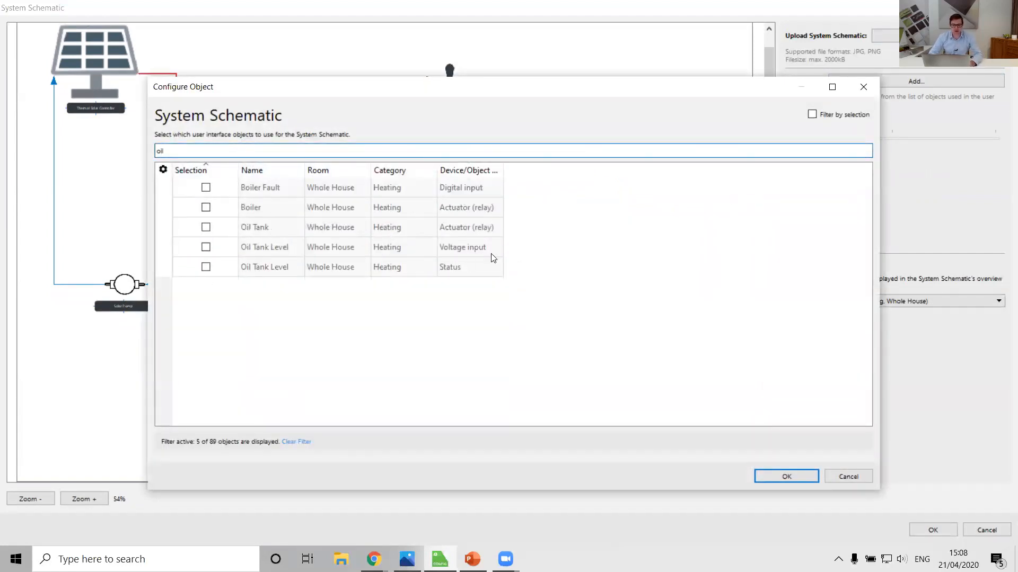
{"action": "left_click", "coordinate": [206, 228]}
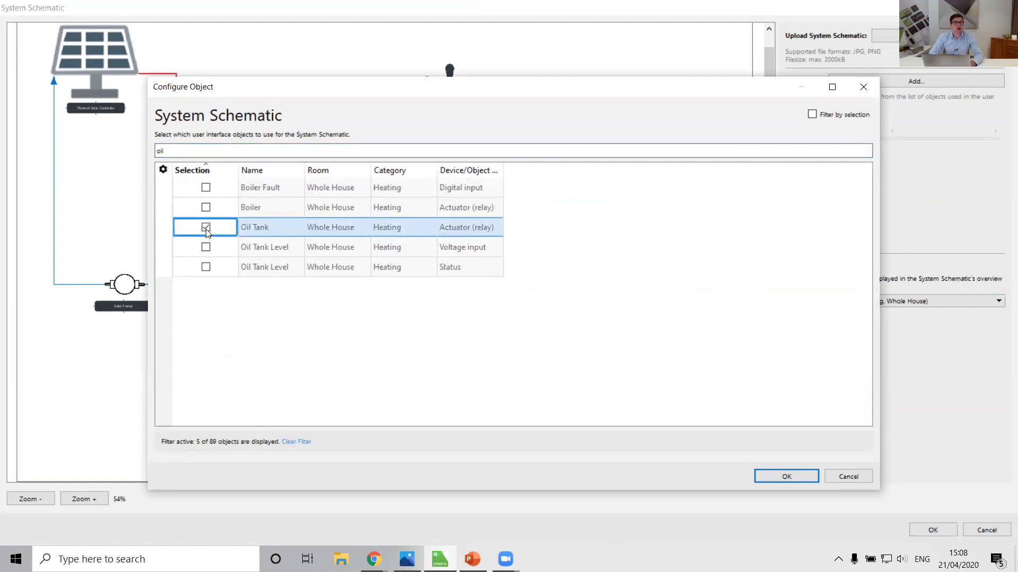
{"action": "left_click", "coordinate": [459, 270]}
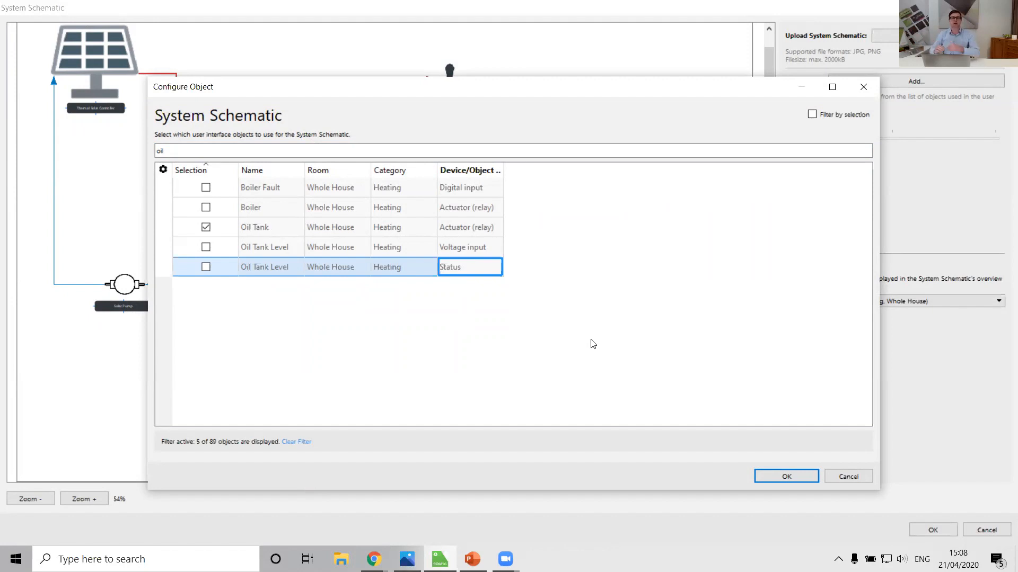
{"action": "left_click", "coordinate": [200, 271]}
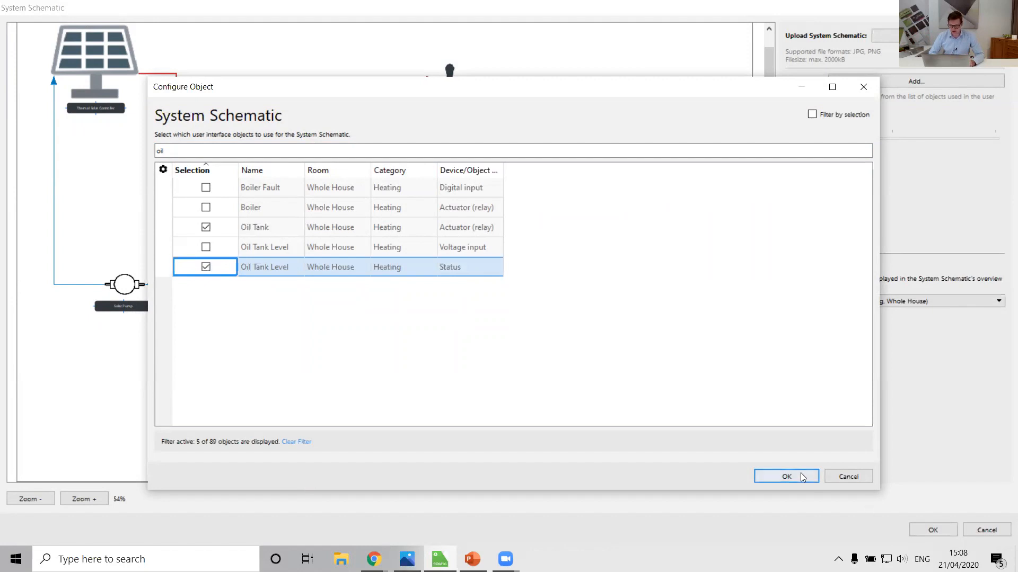
{"action": "left_click", "coordinate": [786, 477]}
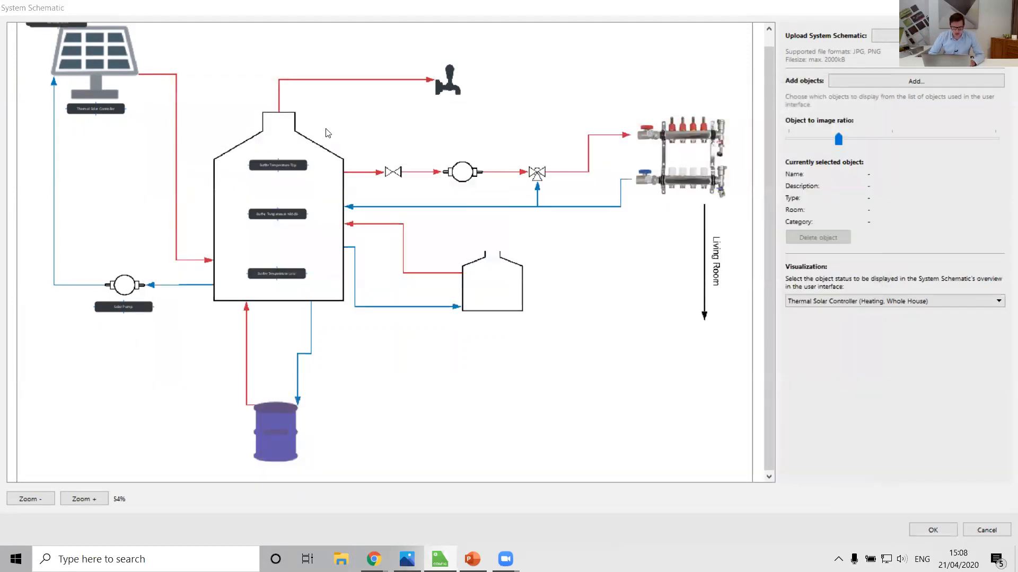
Step: Place the Oil Tank Level label to the right of the purple oil drum and the Oil Tank label just beneath it
{"action": "left_click_drag", "start_coordinate": [768, 236], "coordinate": [768, 227]}
{"action": "left_click_drag", "start_coordinate": [55, 33], "coordinate": [330, 448]}
{"action": "left_click_drag", "start_coordinate": [60, 29], "coordinate": [280, 479]}
{"action": "left_click", "coordinate": [176, 423]}
{"action": "scroll", "coordinate": [175, 422], "scroll_direction": "down", "scroll_amount": 1}
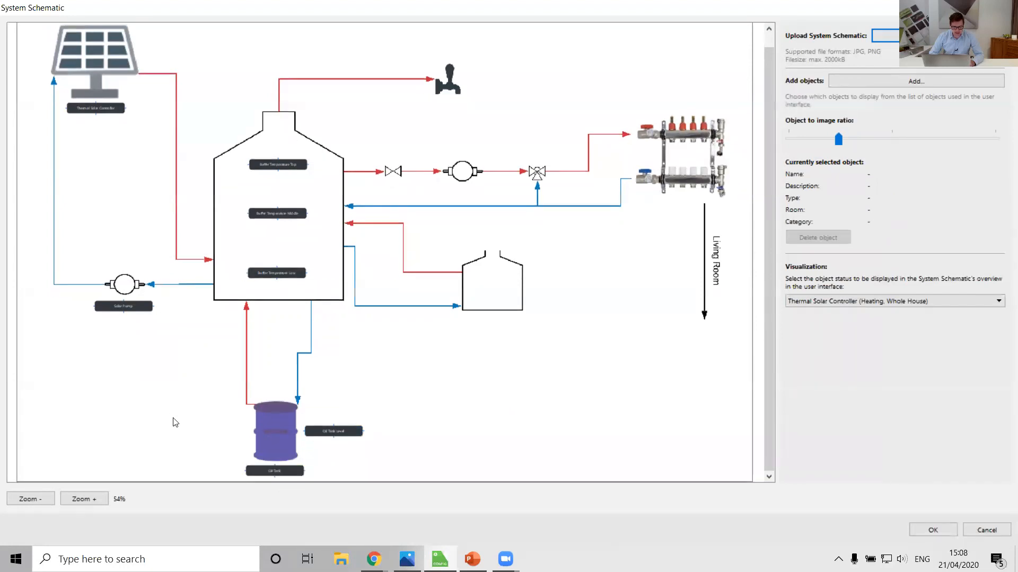
Step: Filter the interface objects by "boiler", add only the Boiler relay, and place its label just beneath the small boiler vessel
{"action": "scroll", "coordinate": [175, 423], "scroll_direction": "up", "scroll_amount": 1}
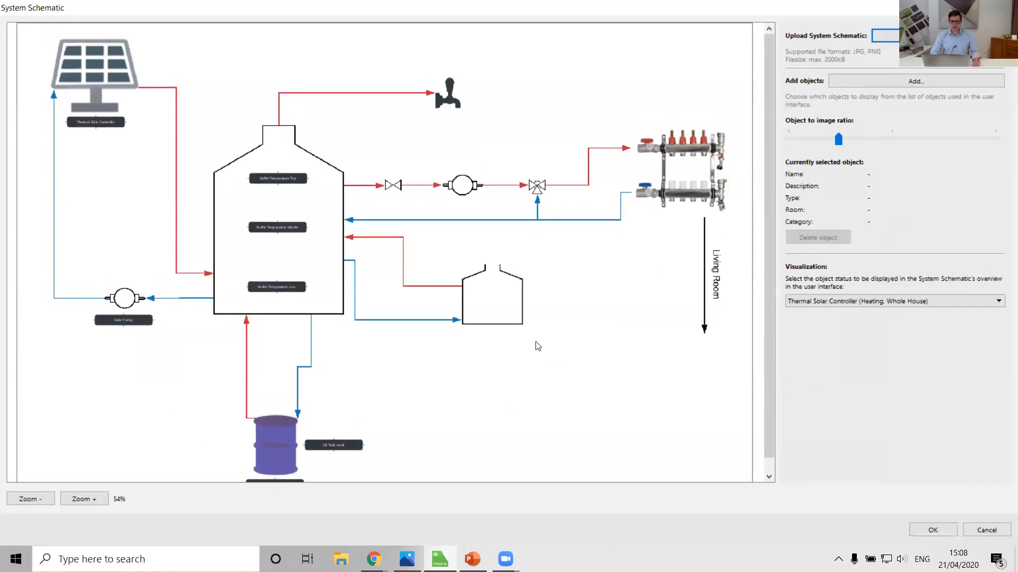
{"action": "left_click", "coordinate": [918, 81]}
{"action": "type", "text": "boiler"}
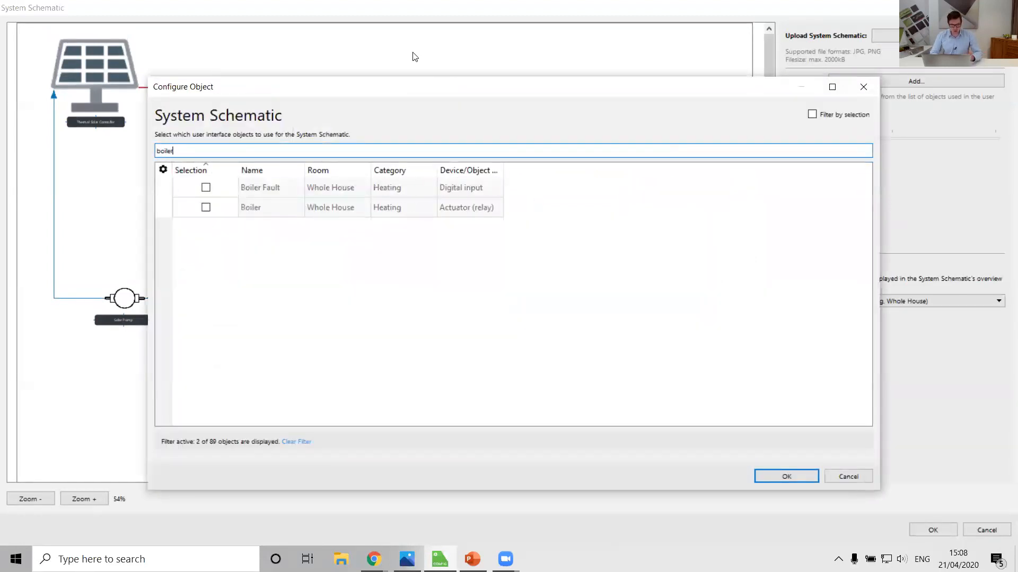
{"action": "left_click", "coordinate": [206, 208]}
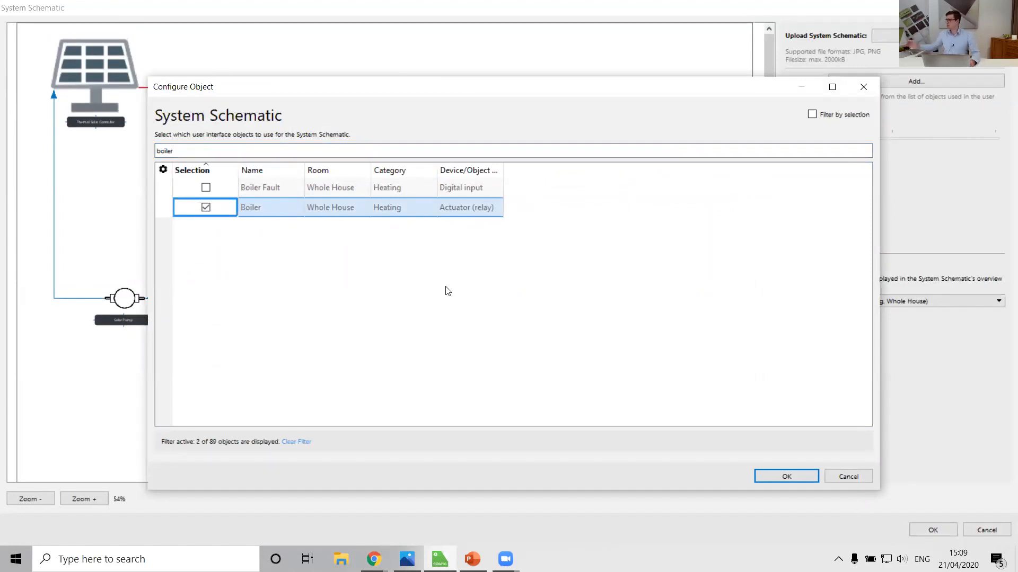
{"action": "left_click", "coordinate": [206, 187]}
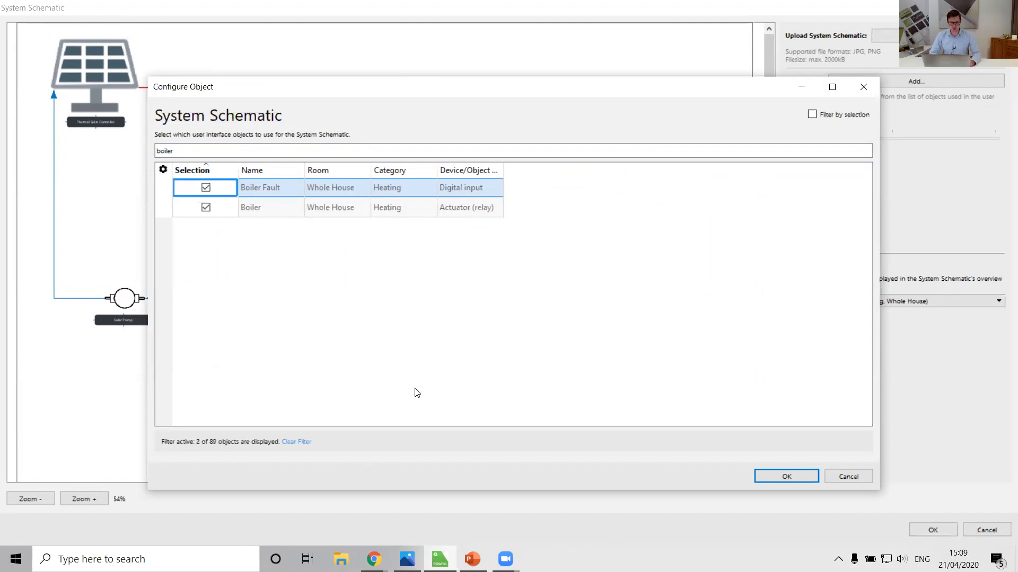
{"action": "left_click", "coordinate": [205, 189]}
{"action": "left_click", "coordinate": [787, 477]}
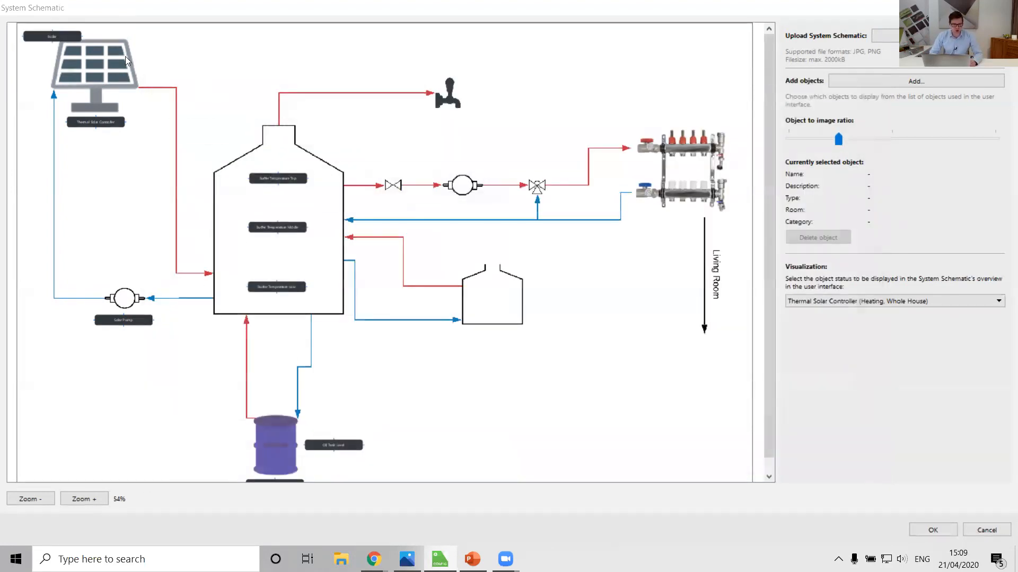
{"action": "left_click_drag", "start_coordinate": [49, 41], "coordinate": [489, 341]}
{"action": "left_click", "coordinate": [428, 367]}
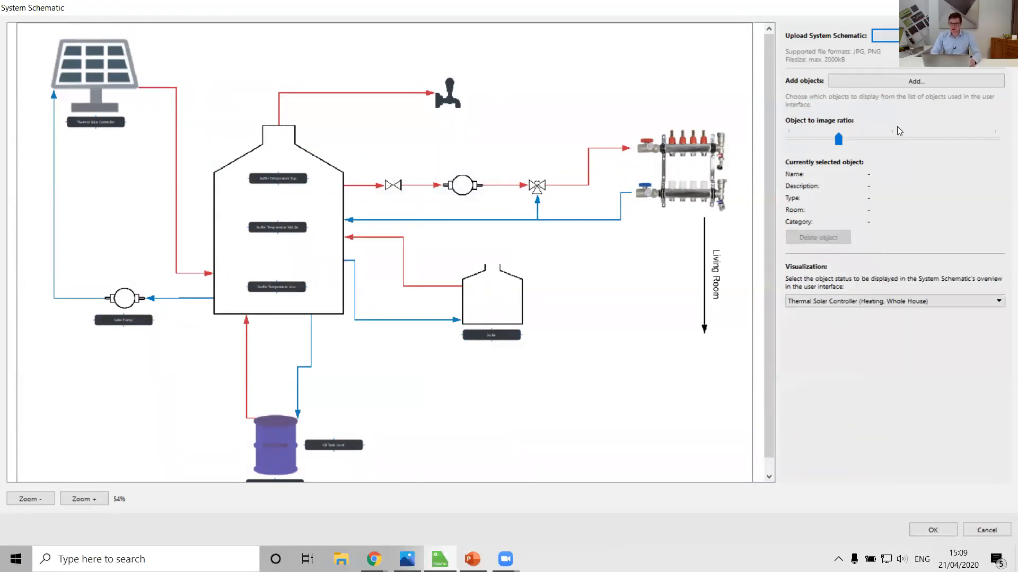
Step: Filter the interface objects by "zone v" and then "pump", selecting the UFH Zone Valve and UFH Pump relays
{"action": "left_click", "coordinate": [914, 79]}
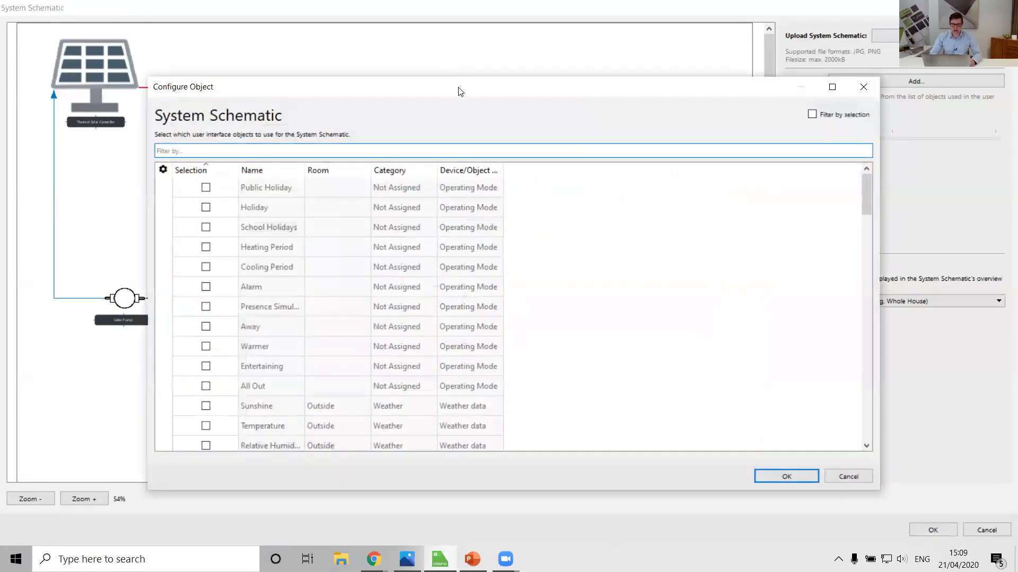
{"action": "left_click_drag", "start_coordinate": [461, 102], "coordinate": [461, 221]}
{"action": "type", "text": "zone v"}
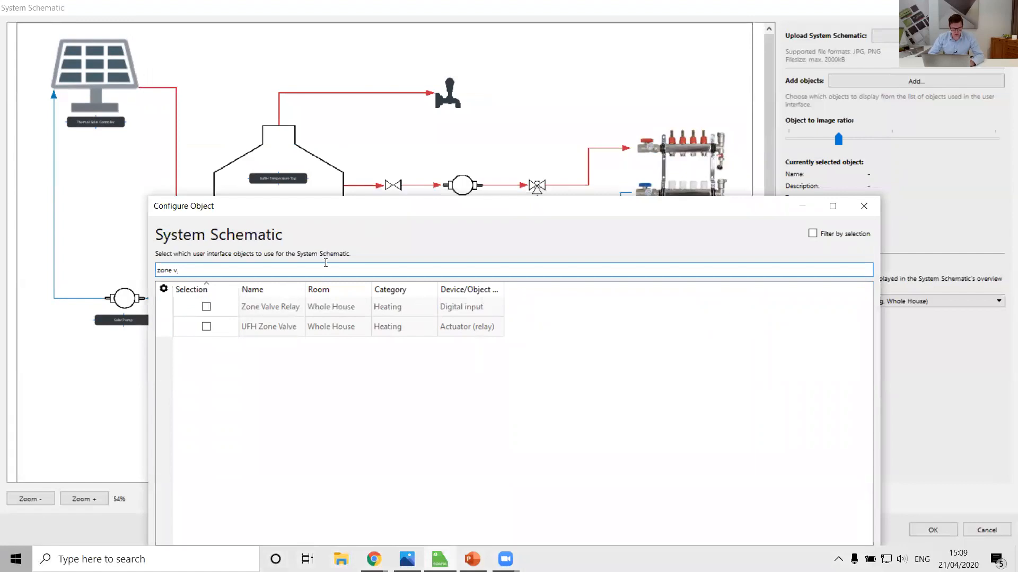
{"action": "left_click", "coordinate": [206, 327]}
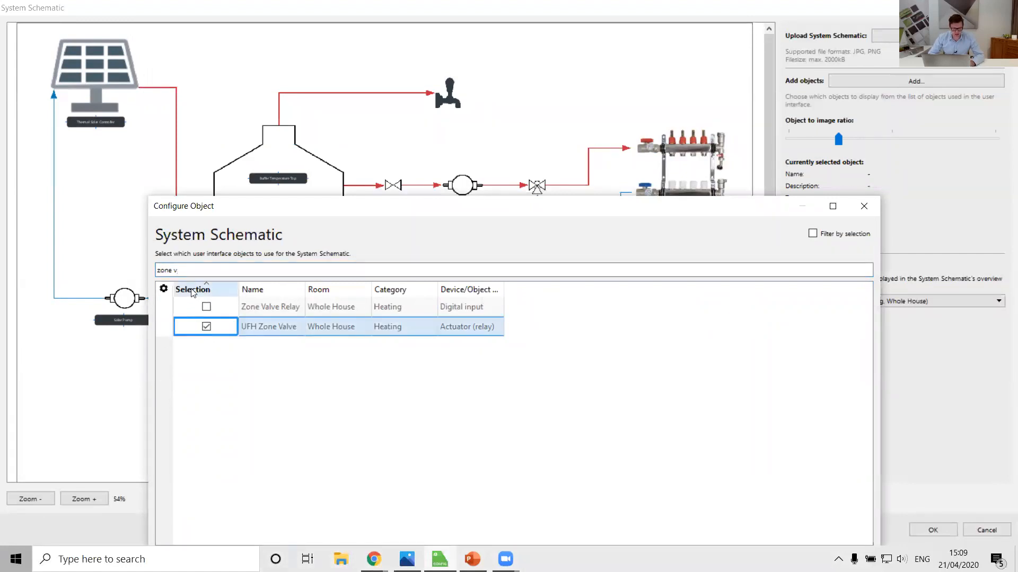
{"action": "left_click_drag", "start_coordinate": [190, 272], "coordinate": [140, 279]}
{"action": "type", "text": "pump"}
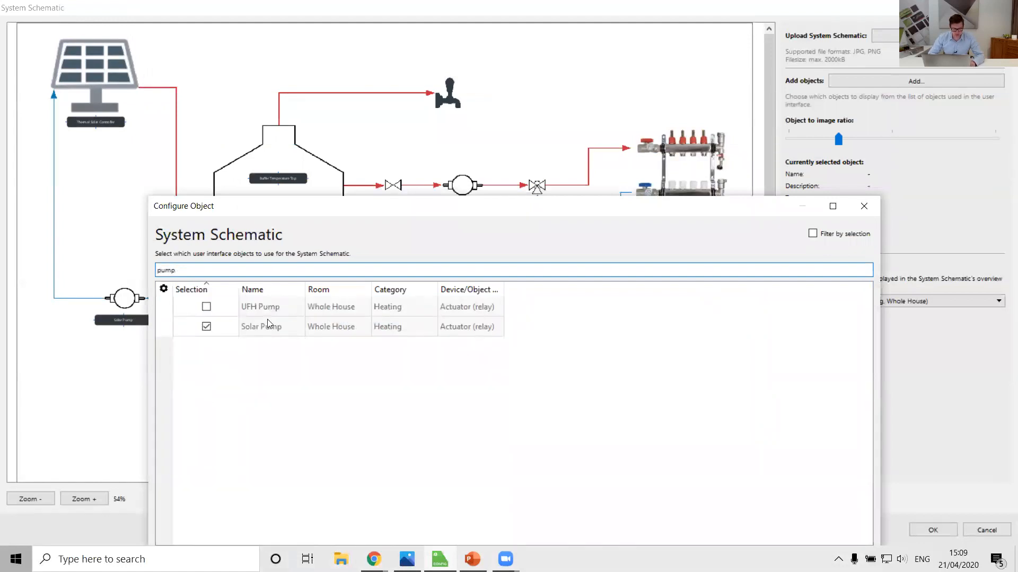
{"action": "left_click", "coordinate": [206, 307]}
Step: Filter the interface objects by "mixing" and select the Mixing Valve Controller
{"action": "double_click", "coordinate": [194, 269]}
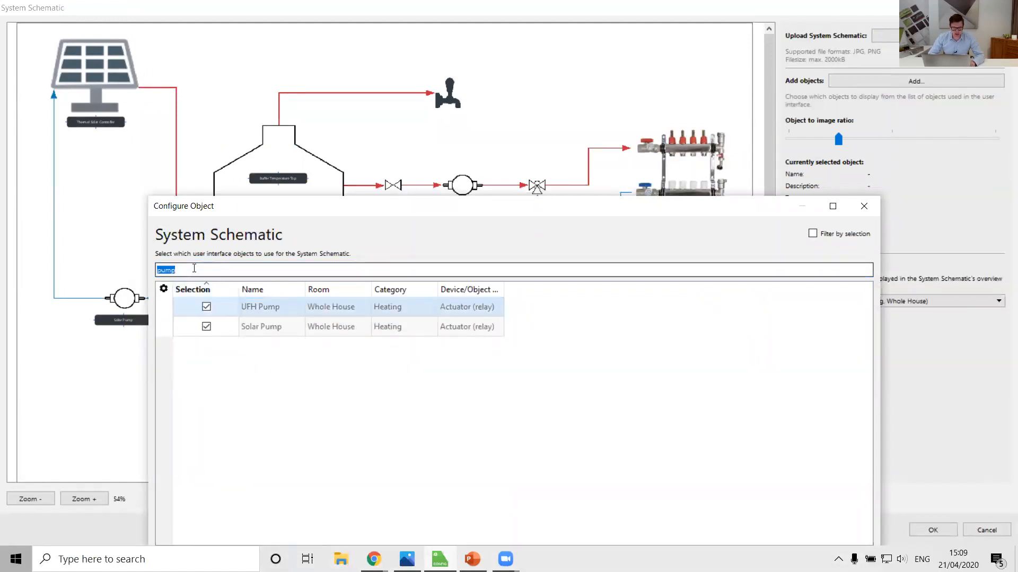
{"action": "double_click", "coordinate": [194, 269]}
{"action": "type", "text": "mi"}
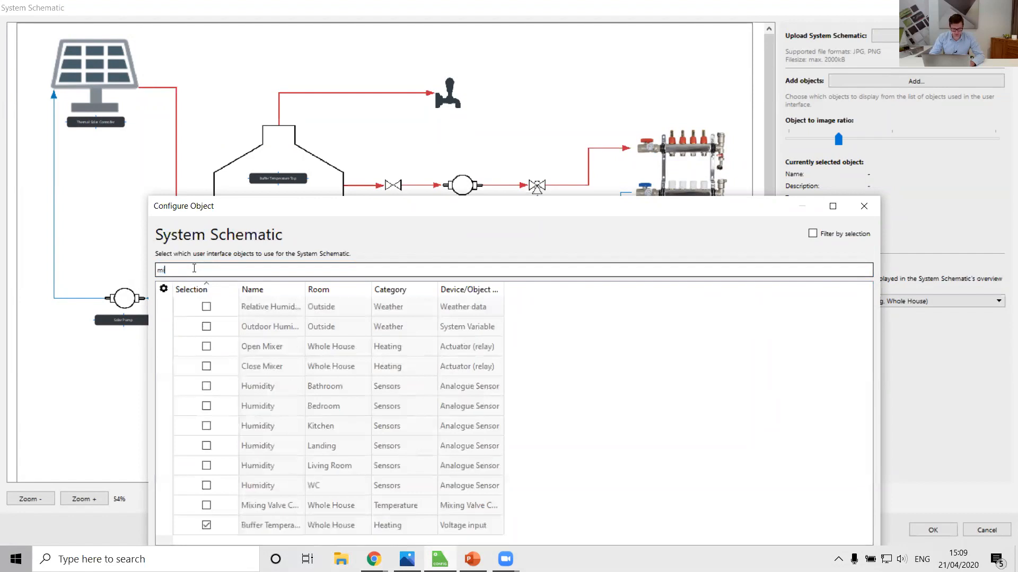
{"action": "type", "text": "xing"}
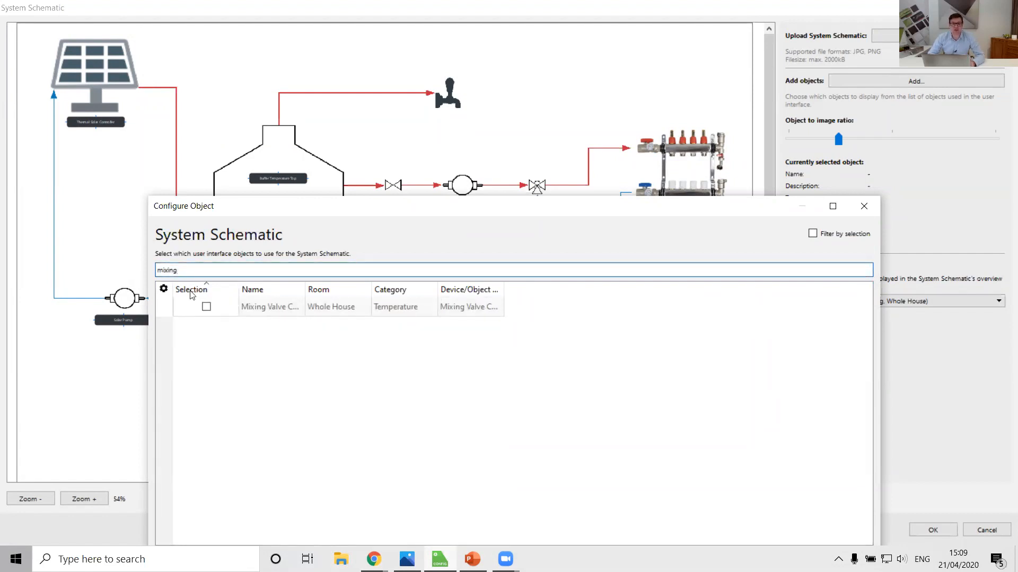
{"action": "left_click", "coordinate": [206, 307]}
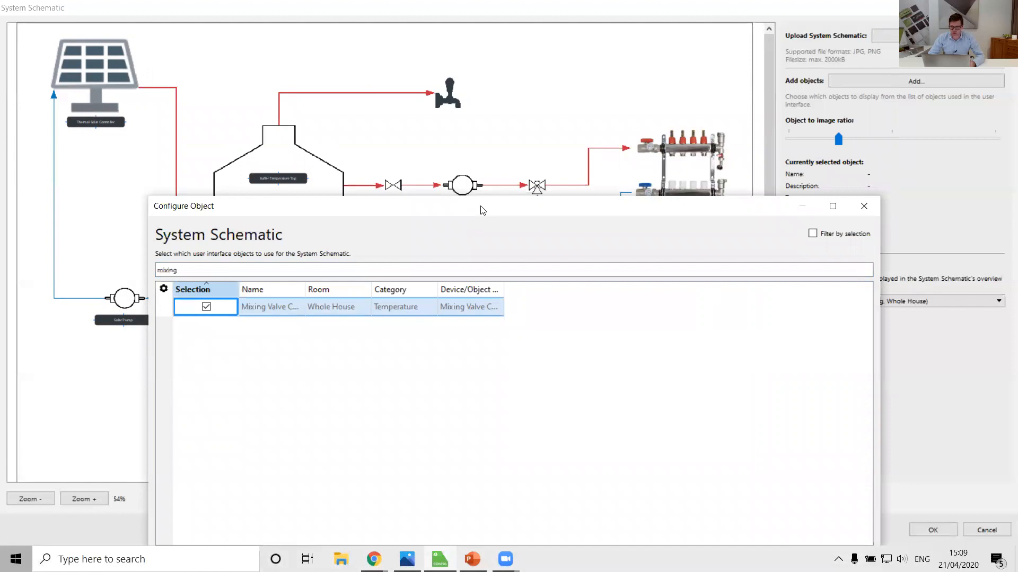
Step: Filter the interface objects by "living room", select the Intelligent Room Controller, and add all the selected objects to the schematic
{"action": "left_click_drag", "start_coordinate": [482, 211], "coordinate": [474, 115]}
{"action": "double_click", "coordinate": [209, 172]}
{"action": "type", "text": "living room"}
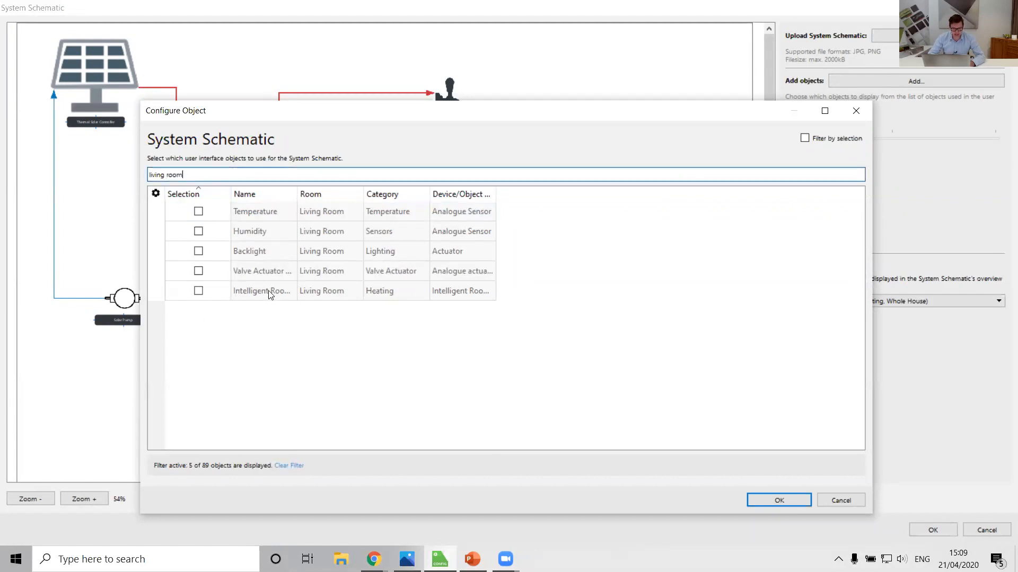
{"action": "left_click", "coordinate": [198, 290]}
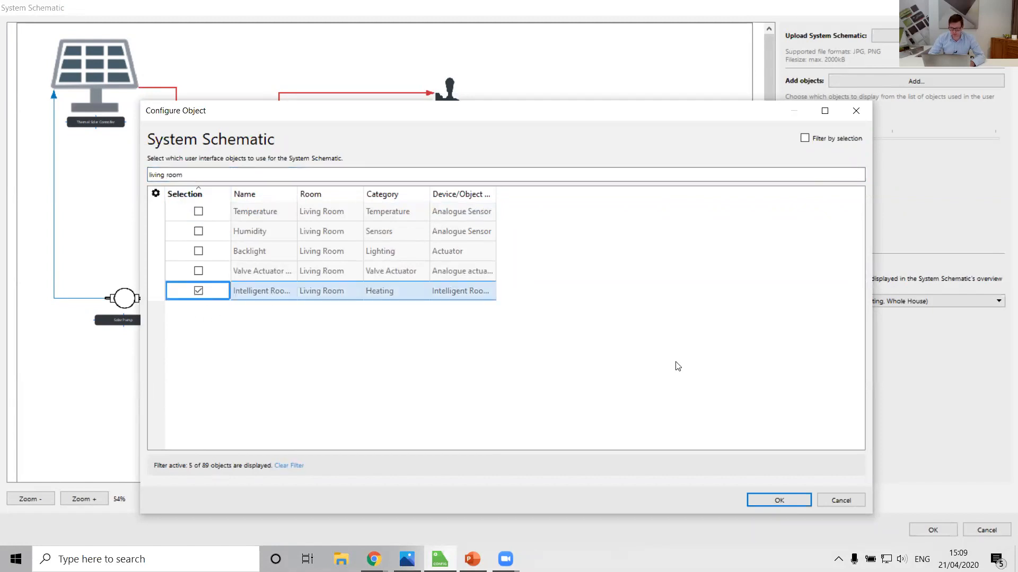
{"action": "left_click", "coordinate": [779, 500]}
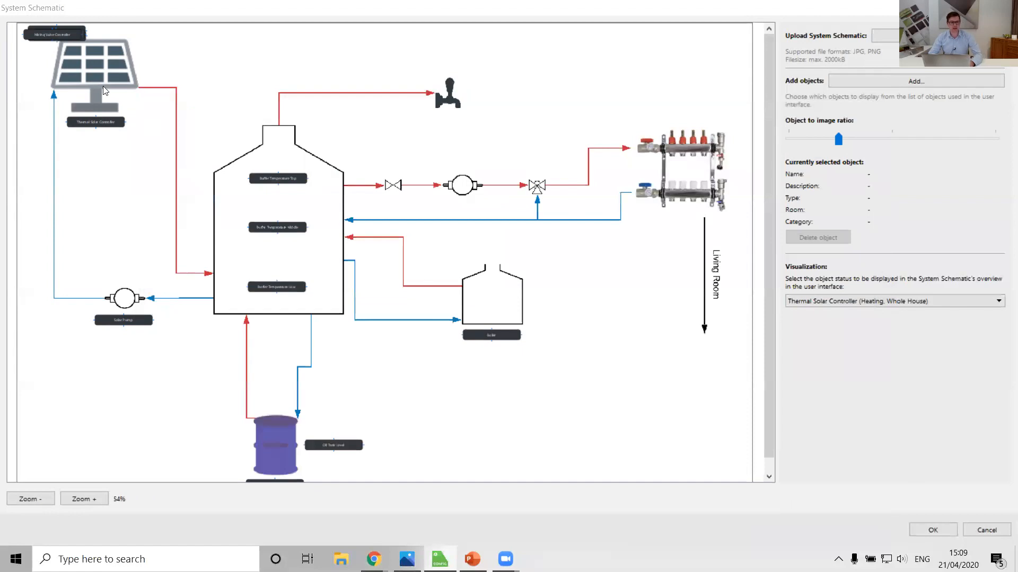
Step: Place the Mixing Valve Controller, UFH Pump and UFH Zone Valve labels above their symbols and the Intelligent Room Controller label beneath the Living Room arrow
{"action": "left_click_drag", "start_coordinate": [48, 38], "coordinate": [534, 175]}
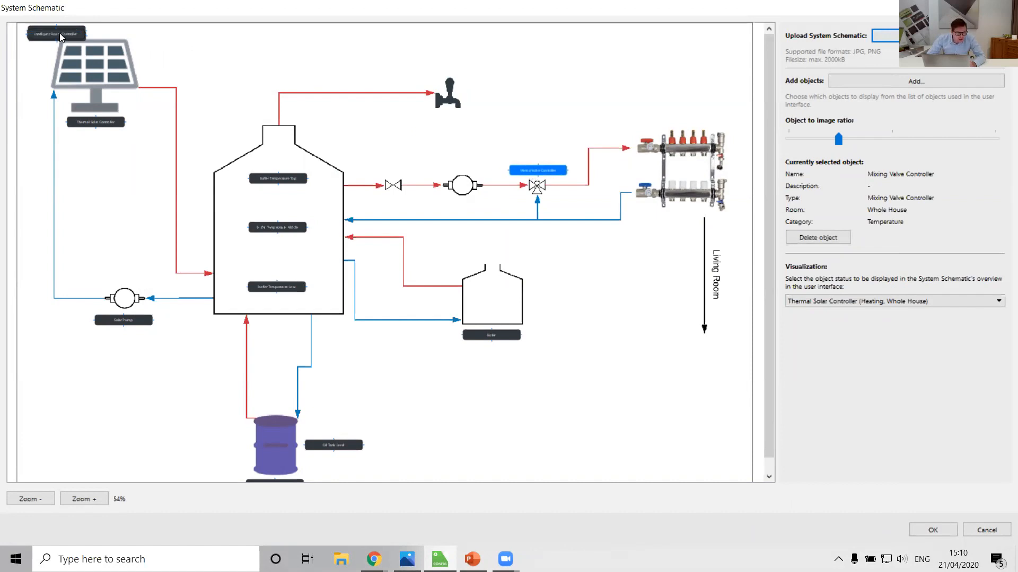
{"action": "left_click_drag", "start_coordinate": [60, 37], "coordinate": [698, 362]}
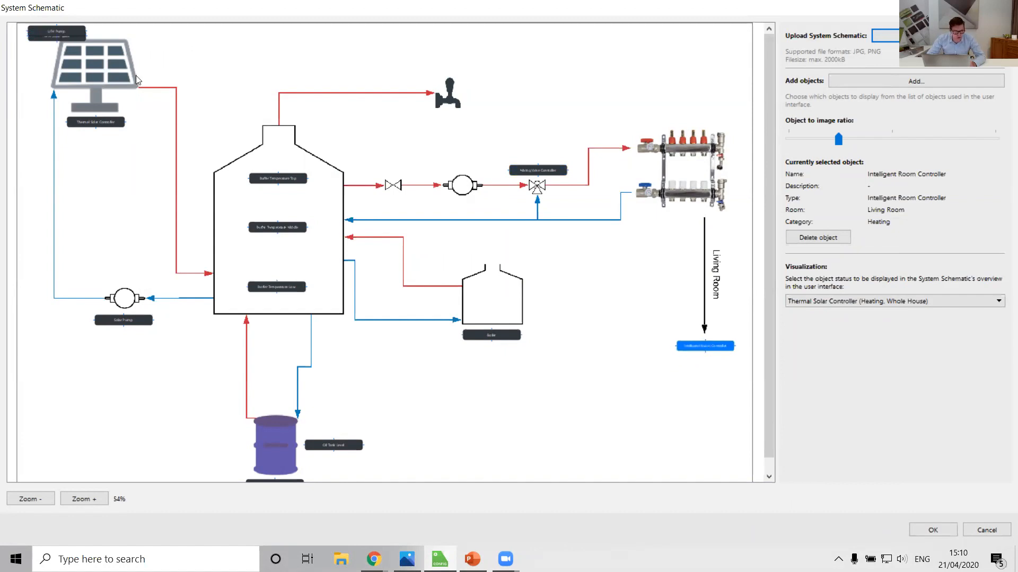
{"action": "left_click_drag", "start_coordinate": [64, 30], "coordinate": [472, 168]}
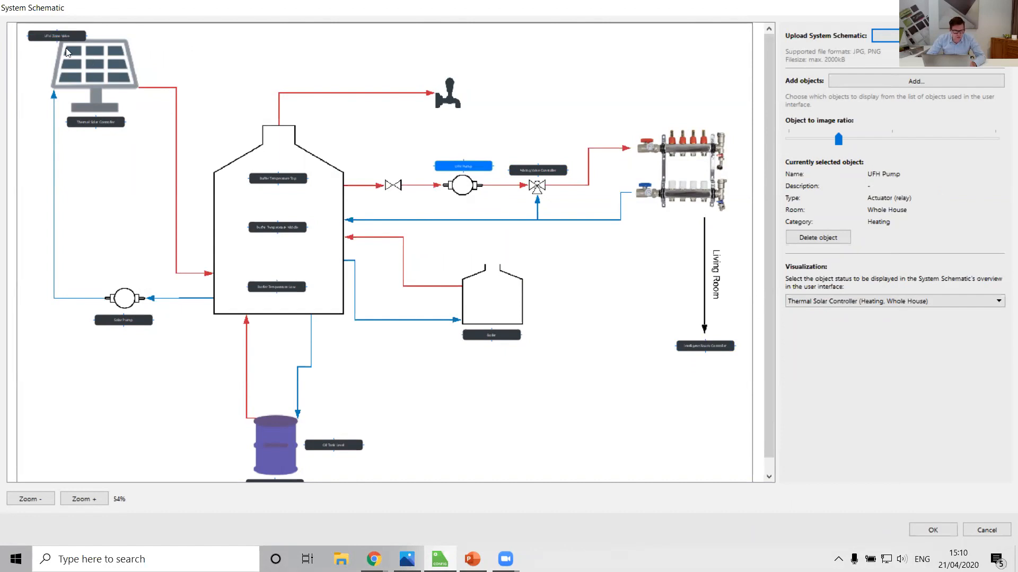
{"action": "left_click_drag", "start_coordinate": [54, 37], "coordinate": [389, 172]}
{"action": "left_click", "coordinate": [371, 139]}
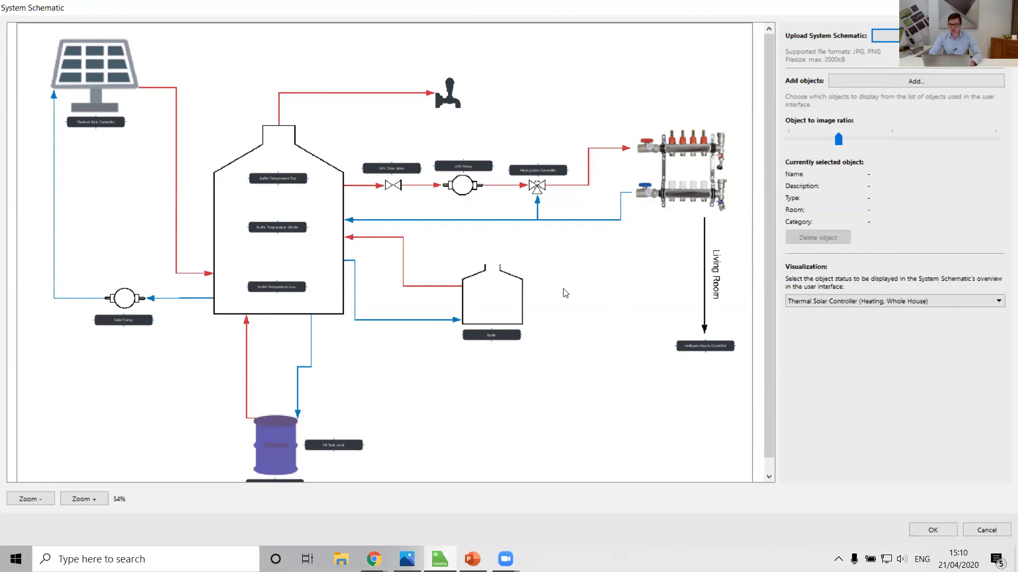
Step: Set the schematic's overview status to Buffer Temperature Middle (Heating, Whole House) and accept the schematic configuration
{"action": "left_click", "coordinate": [865, 302]}
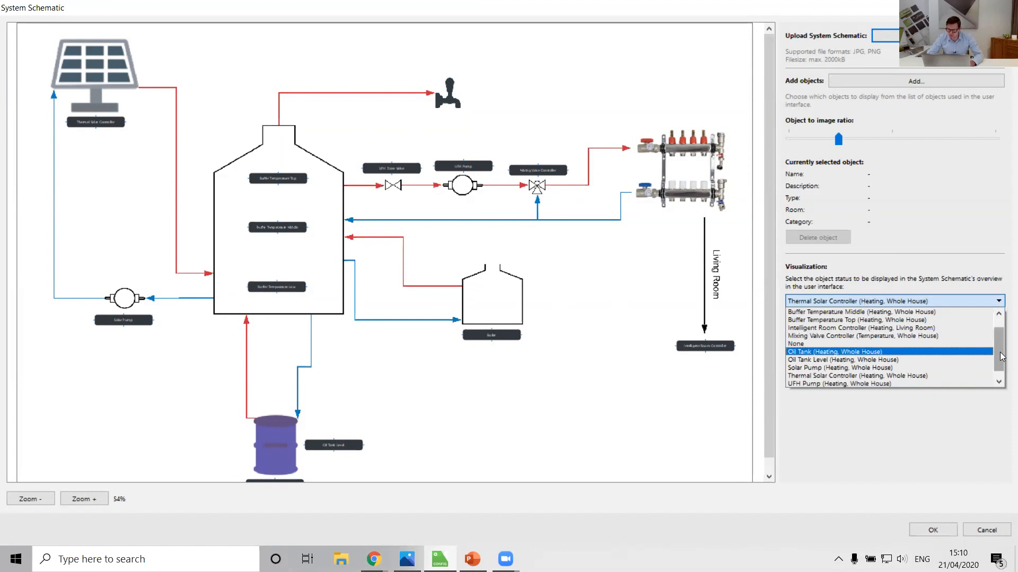
{"action": "left_click_drag", "start_coordinate": [1001, 356], "coordinate": [1001, 377]}
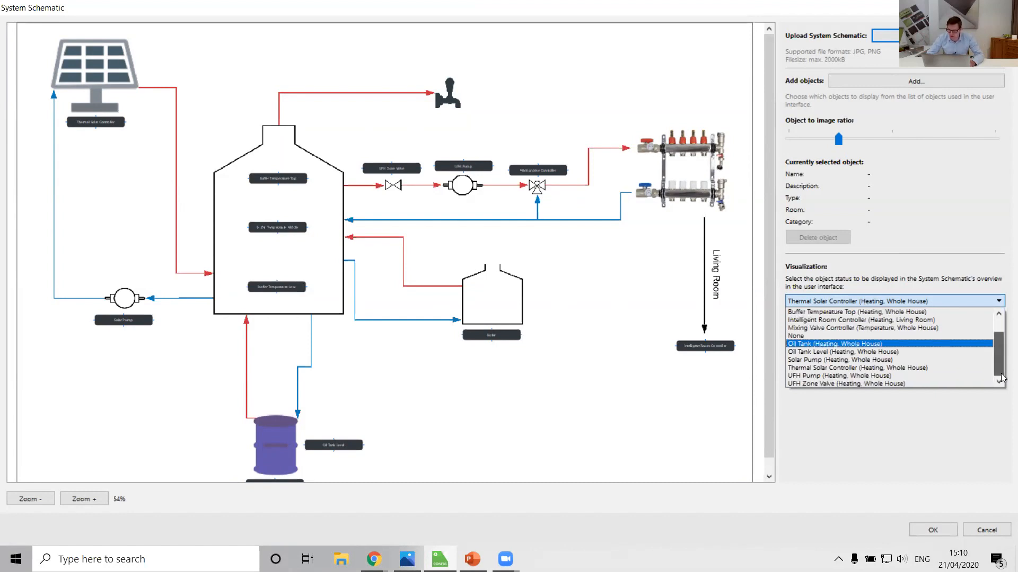
{"action": "scroll", "coordinate": [1003, 337], "scroll_direction": "up", "scroll_amount": 1}
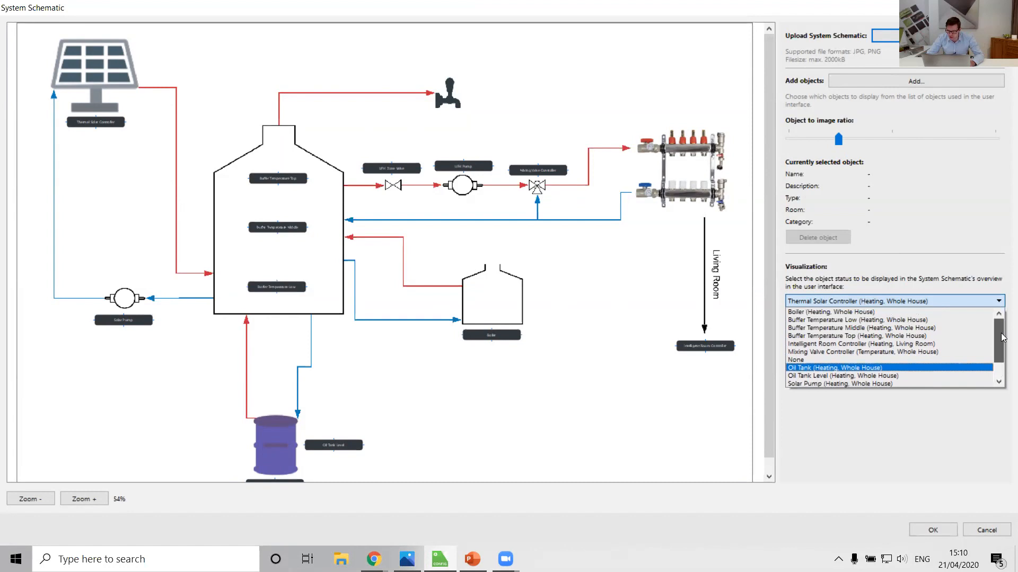
{"action": "left_click", "coordinate": [864, 328]}
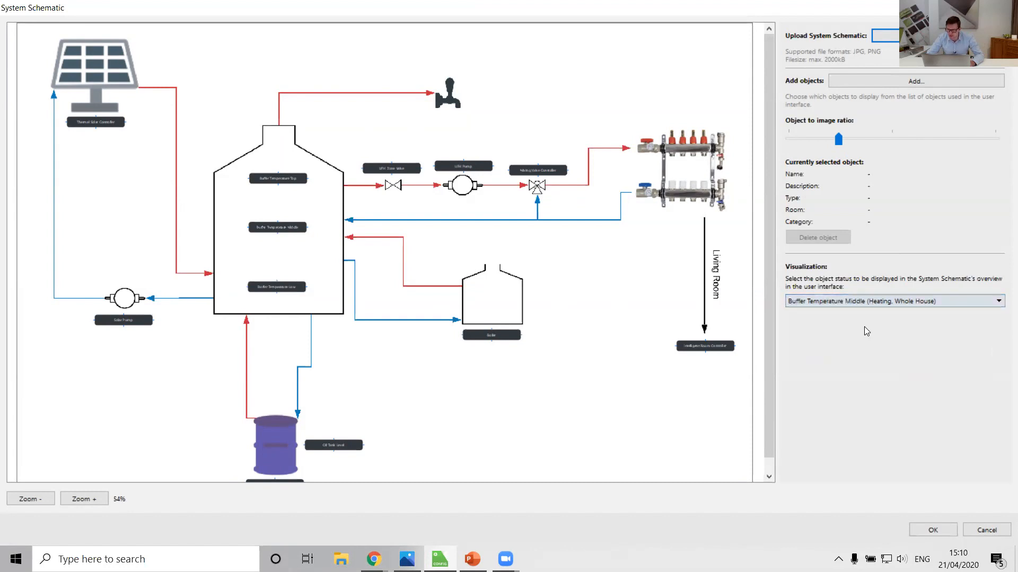
{"action": "left_click", "coordinate": [926, 530]}
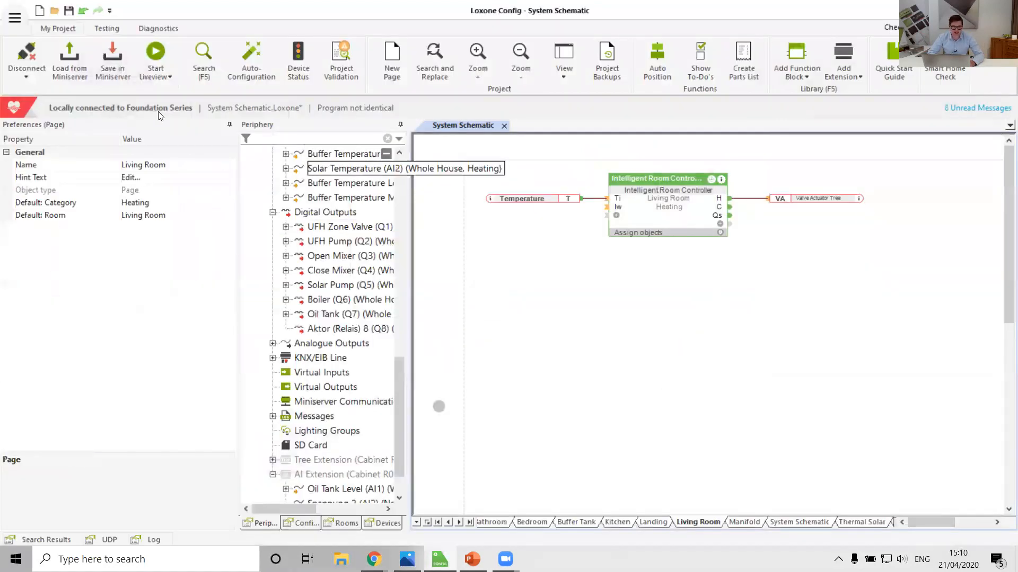
Step: Save the program to the Miniserver and show the System Schematic page
{"action": "left_click", "coordinate": [111, 64]}
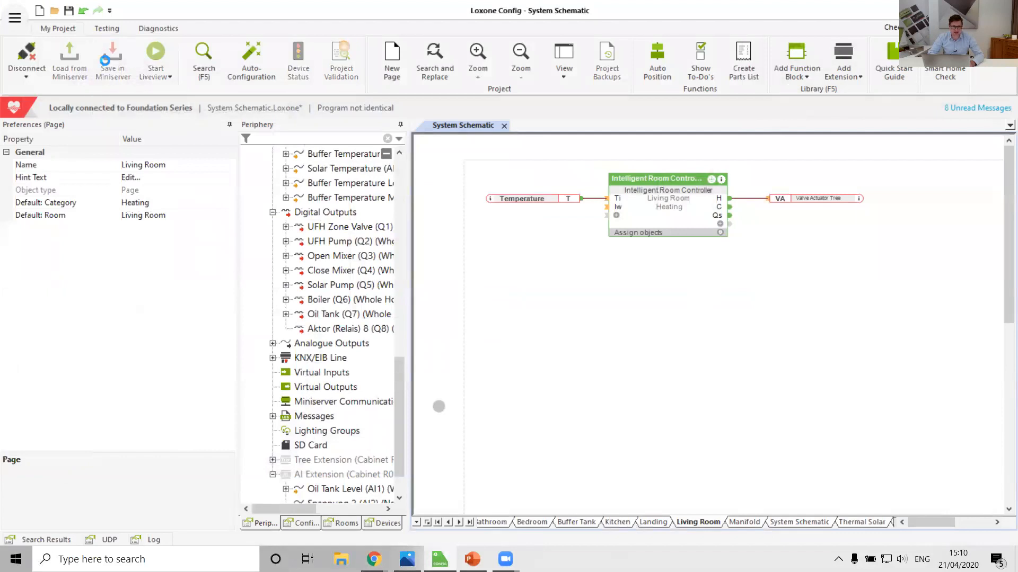
{"action": "left_click", "coordinate": [810, 521]}
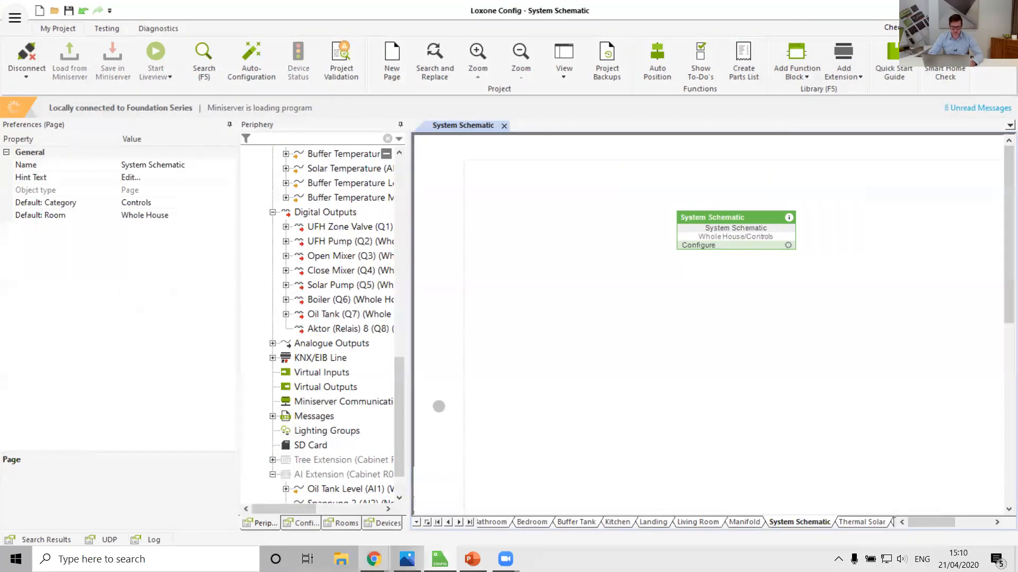
Step: Switch to the Loxone web interface in Chrome and open the System Schematic of the Whole House room
{"action": "mouse_move", "coordinate": [374, 560]}
{"action": "left_click", "coordinate": [442, 498]}
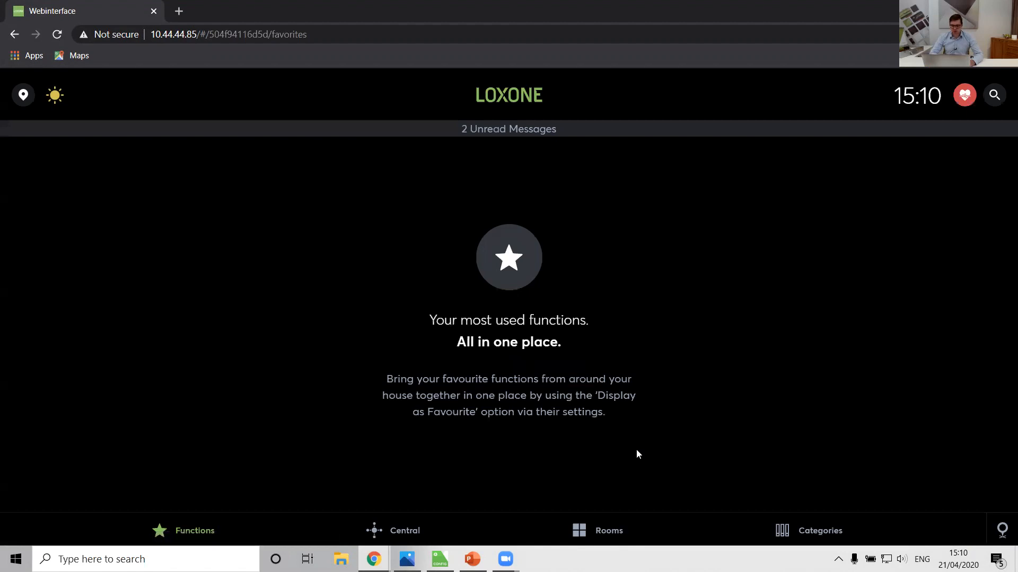
{"action": "left_click", "coordinate": [606, 532]}
{"action": "left_click", "coordinate": [279, 483]}
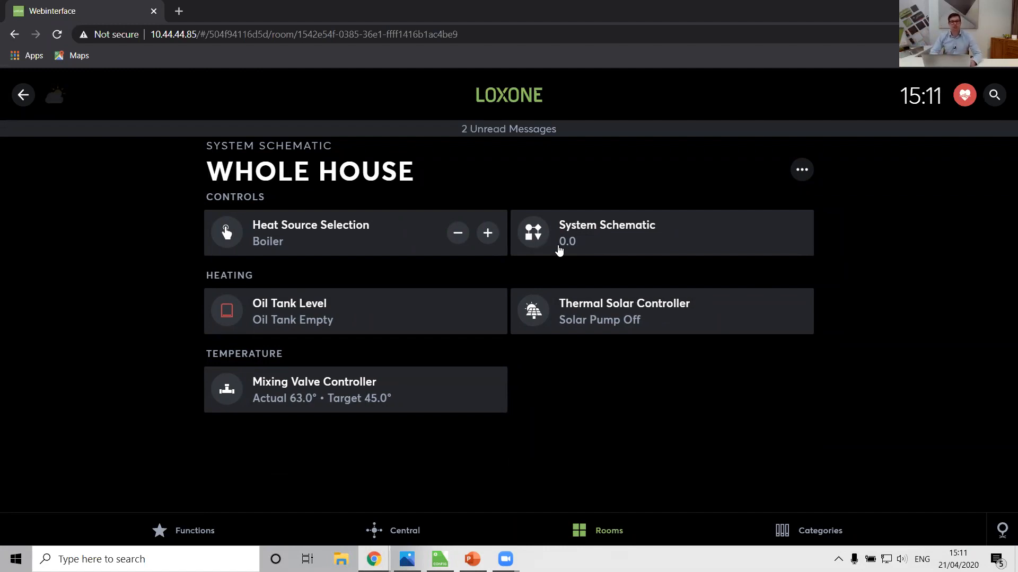
{"action": "left_click", "coordinate": [585, 247]}
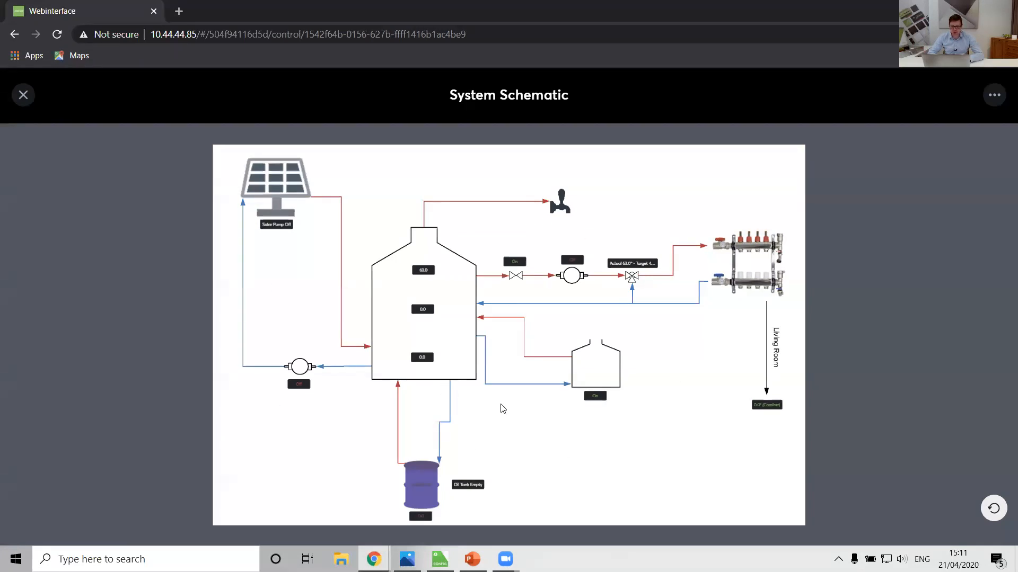
Step: Examine the live statuses around the solar panel, buffer tank and boiler in the schematic
{"action": "scroll", "coordinate": [500, 408], "scroll_direction": "up", "scroll_amount": 3}
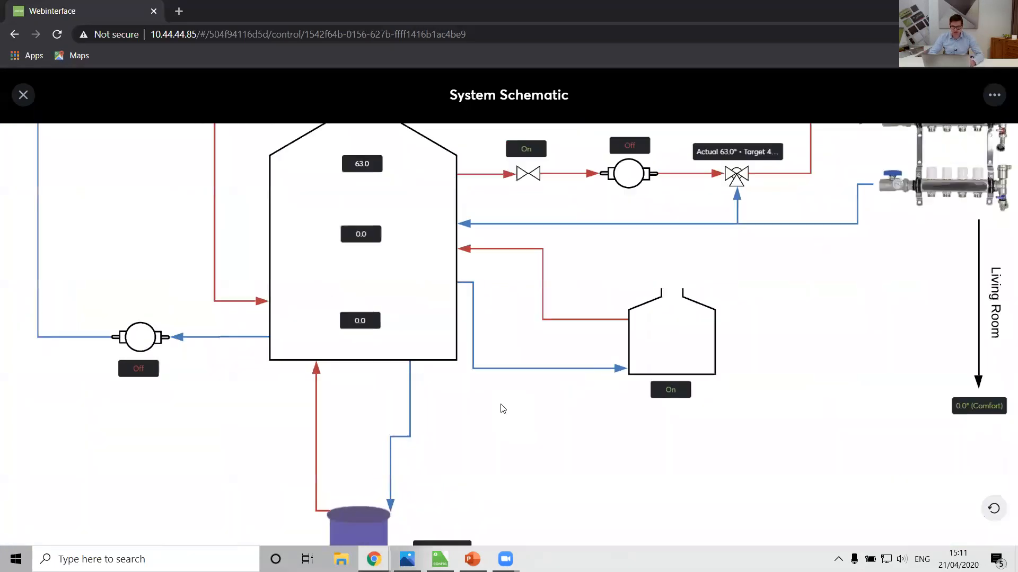
{"action": "scroll", "coordinate": [500, 409], "scroll_direction": "down", "scroll_amount": 3}
{"action": "scroll", "coordinate": [500, 409], "scroll_direction": "up", "scroll_amount": 5}
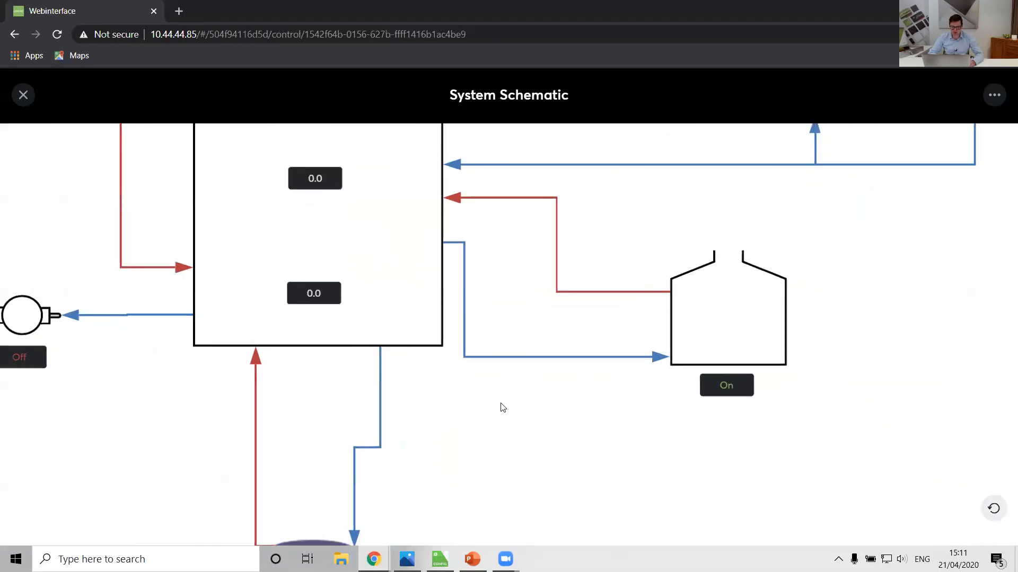
{"action": "left_click_drag", "start_coordinate": [500, 409], "coordinate": [802, 536]}
{"action": "left_click_drag", "start_coordinate": [374, 250], "coordinate": [265, 311]}
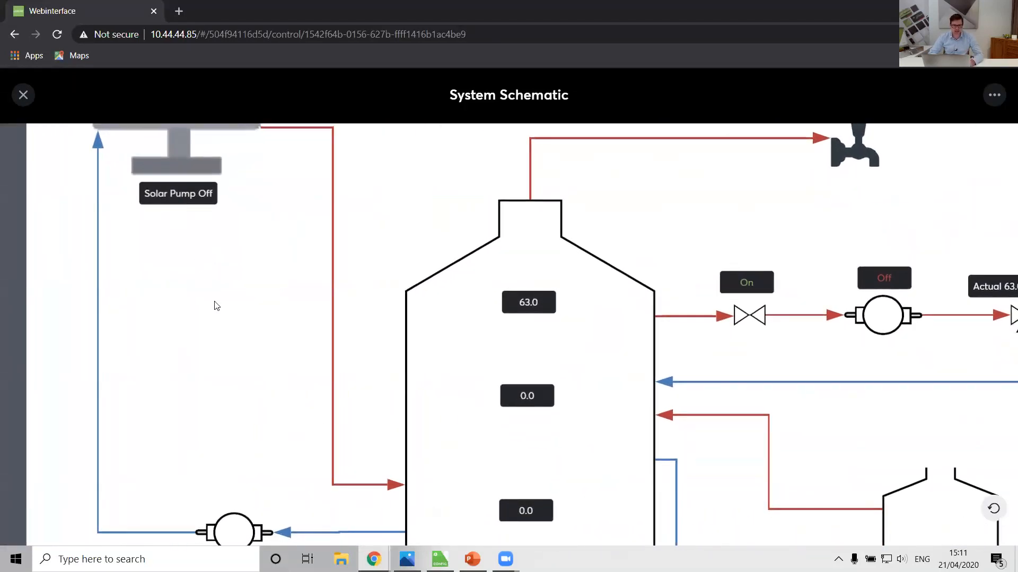
{"action": "scroll", "coordinate": [216, 304], "scroll_direction": "down", "scroll_amount": 5}
{"action": "scroll", "coordinate": [216, 305], "scroll_direction": "up", "scroll_amount": 5}
{"action": "scroll", "coordinate": [216, 303], "scroll_direction": "up", "scroll_amount": 2}
{"action": "scroll", "coordinate": [295, 318], "scroll_direction": "down", "scroll_amount": 1}
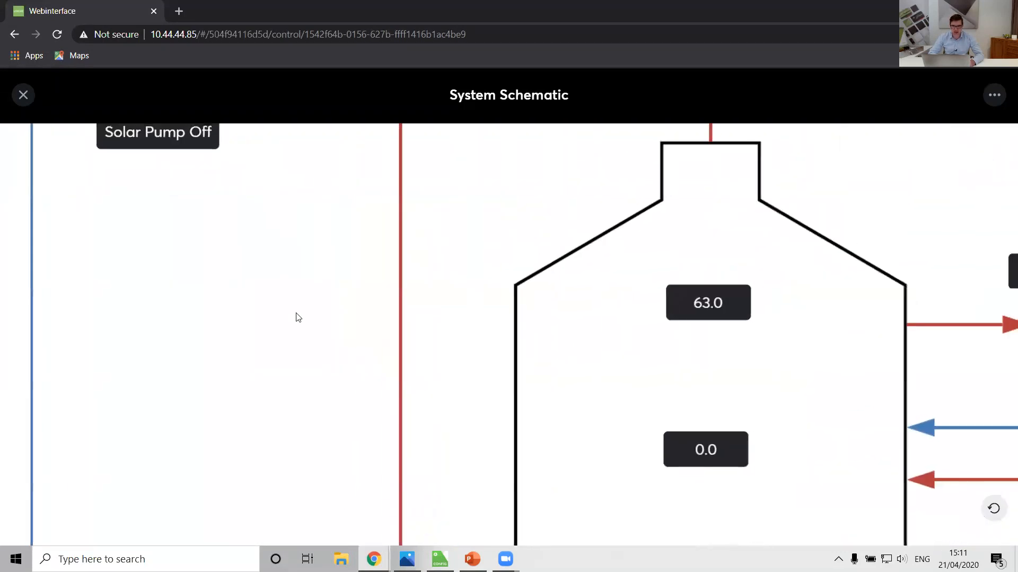
Step: Open the Mixing Valve Controller's details from its schematic label to view the actual and target temperatures, and return to the schematic
{"action": "left_click_drag", "start_coordinate": [434, 220], "coordinate": [268, 270]}
{"action": "left_click_drag", "start_coordinate": [628, 233], "coordinate": [299, 296]}
{"action": "left_click_drag", "start_coordinate": [731, 275], "coordinate": [412, 198]}
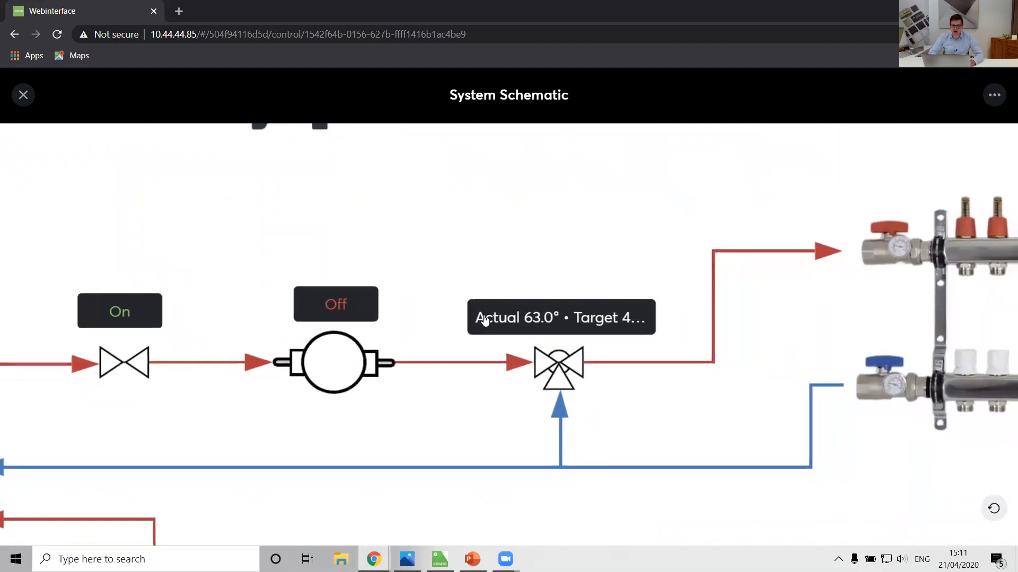
{"action": "left_click", "coordinate": [547, 321]}
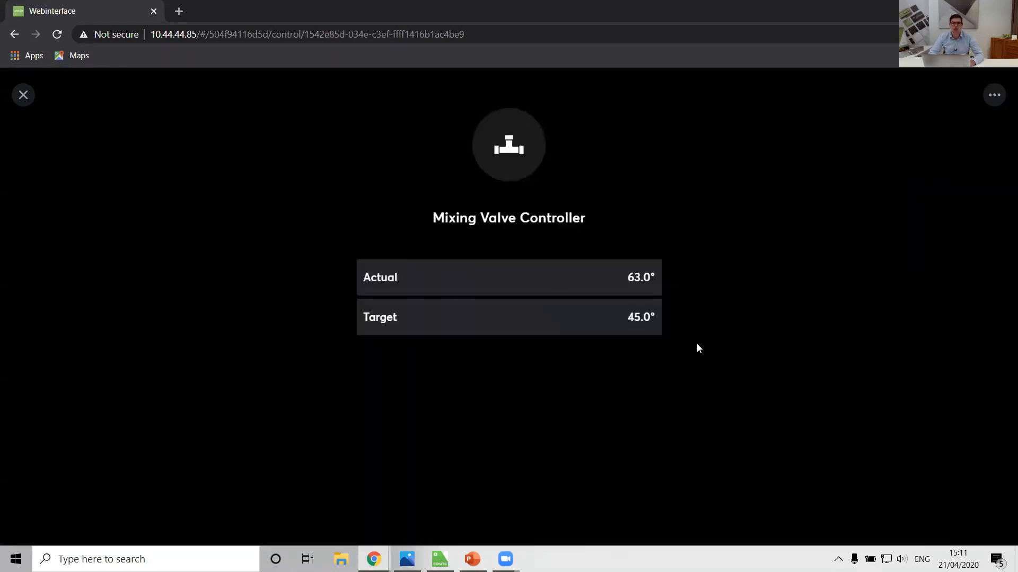
{"action": "left_click", "coordinate": [22, 95]}
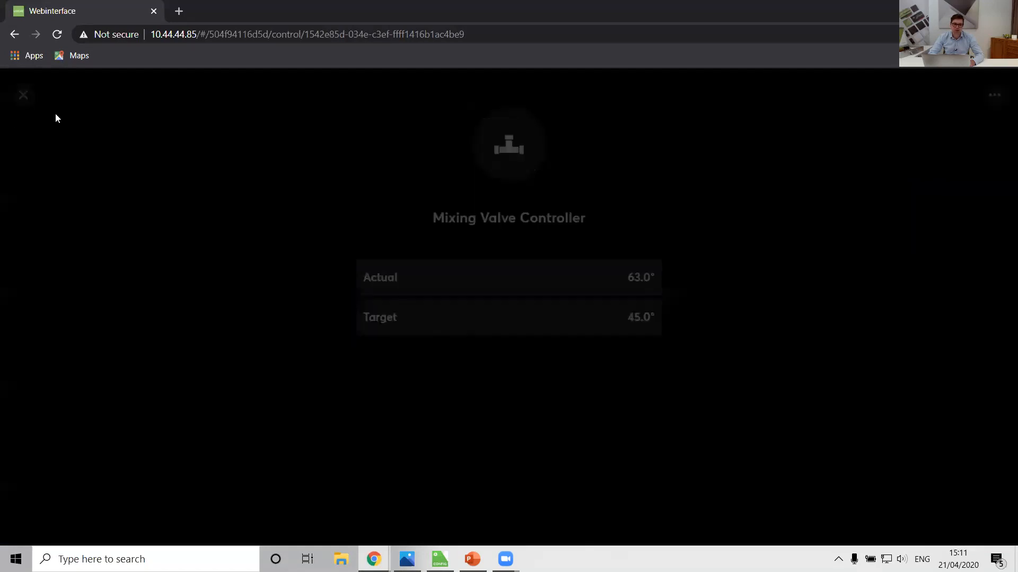
Step: Examine the hot water, buffer tank and underfloor heating sections of the live schematic, and switch back to Loxone Config
{"action": "left_click_drag", "start_coordinate": [522, 225], "coordinate": [931, 341]}
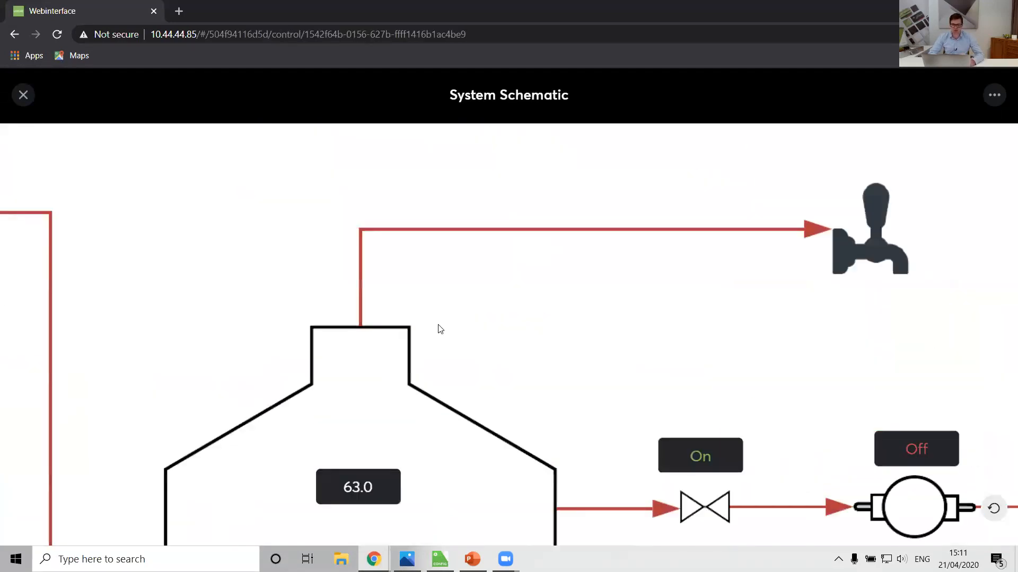
{"action": "left_click_drag", "start_coordinate": [439, 329], "coordinate": [936, 284]}
{"action": "scroll", "coordinate": [662, 274], "scroll_direction": "down", "scroll_amount": 4}
{"action": "left_click_drag", "start_coordinate": [662, 273], "coordinate": [416, 188]}
{"action": "scroll", "coordinate": [470, 206], "scroll_direction": "down", "scroll_amount": 3}
{"action": "scroll", "coordinate": [470, 206], "scroll_direction": "up", "scroll_amount": 2}
{"action": "scroll", "coordinate": [471, 206], "scroll_direction": "down", "scroll_amount": 2}
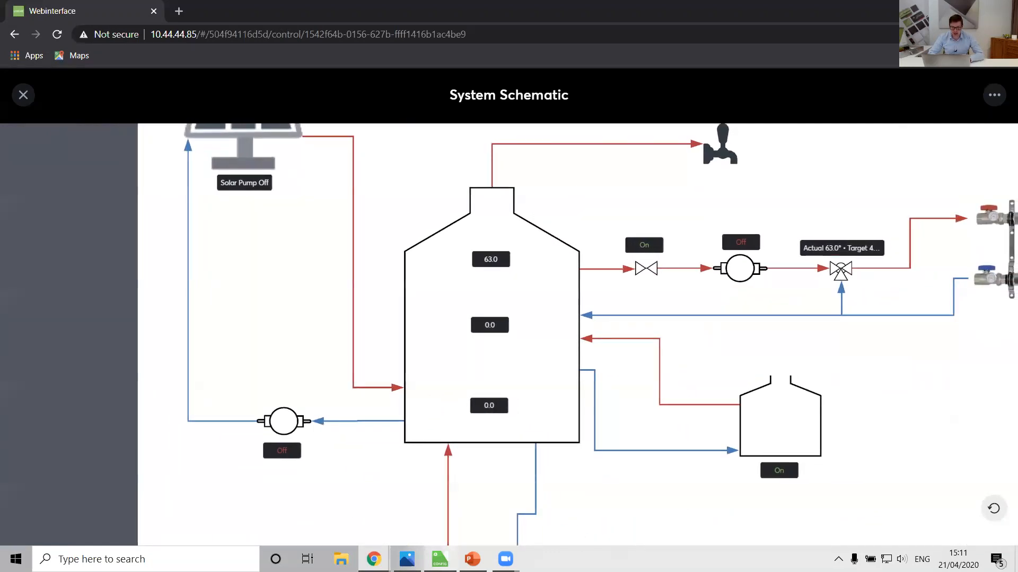
{"action": "left_click", "coordinate": [439, 559]}
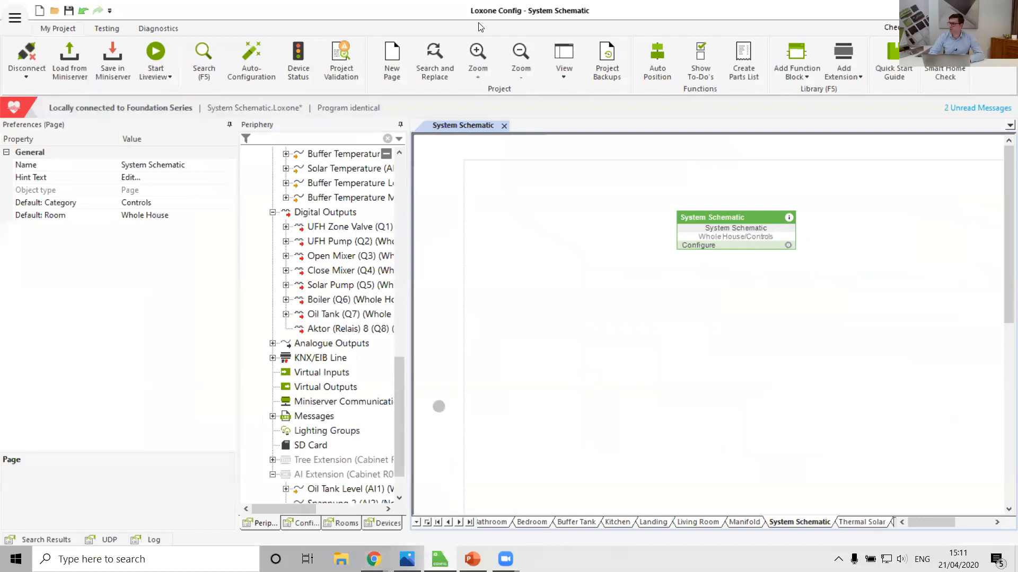
Step: Switch to the Loxone web interface in Chrome and examine the oil tank, boiler, buffer tank and Living Room heating sections of the live schematic
{"action": "key", "text": "alt+Tab"}
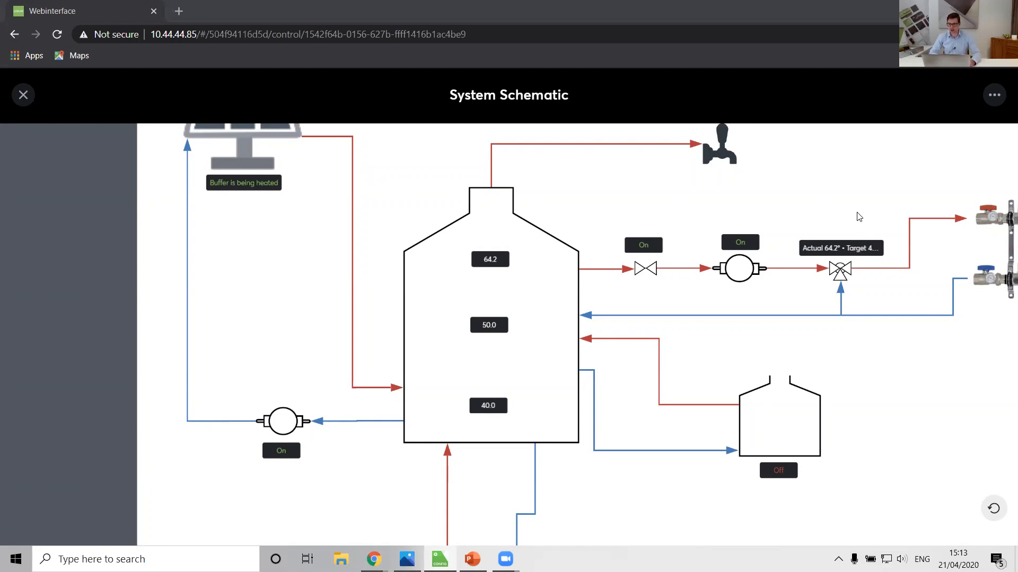
{"action": "left_click_drag", "start_coordinate": [899, 450], "coordinate": [804, 323]}
{"action": "left_click_drag", "start_coordinate": [668, 458], "coordinate": [704, 361]}
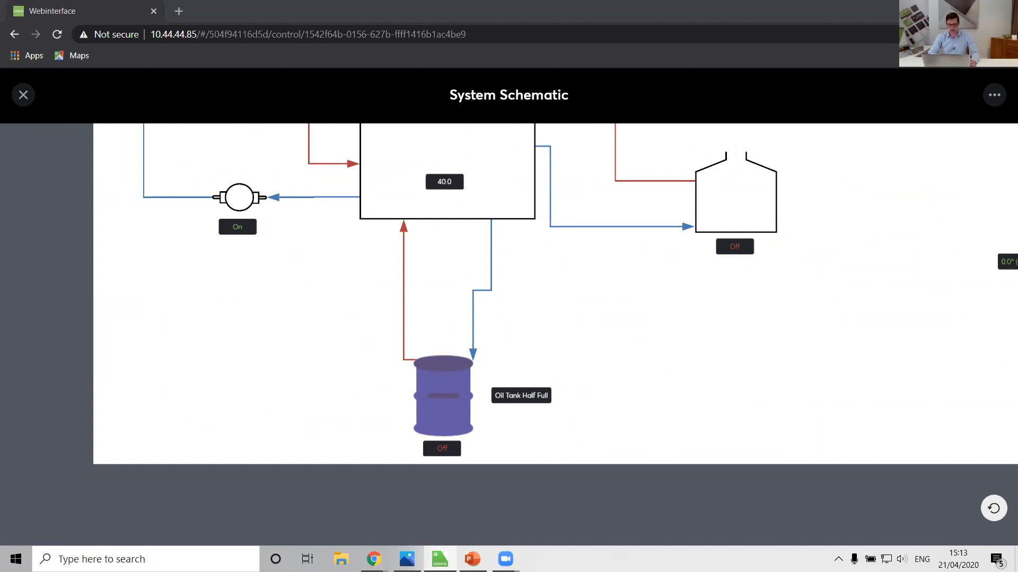
{"action": "left_click_drag", "start_coordinate": [920, 250], "coordinate": [652, 373]}
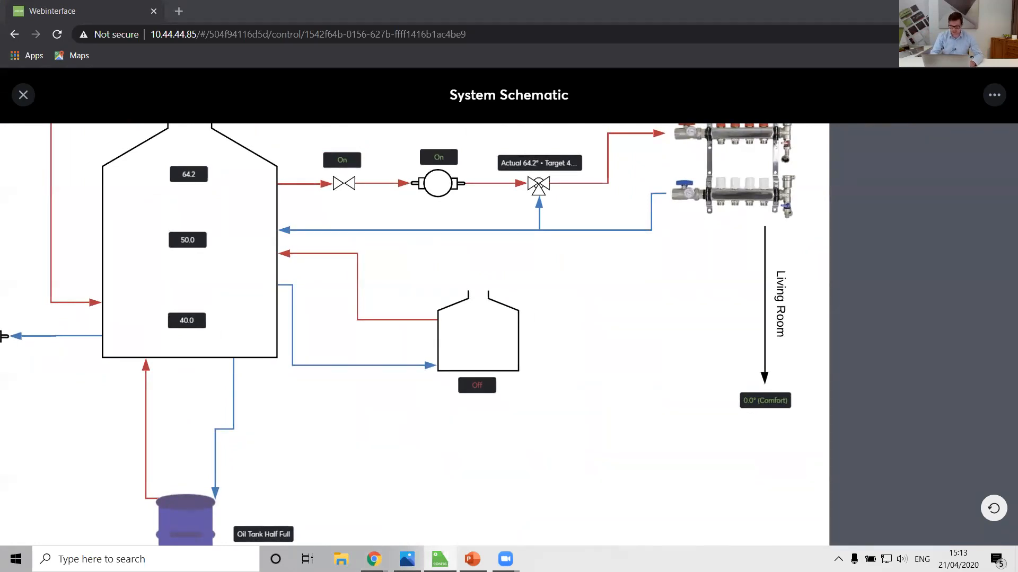
{"action": "left_click_drag", "start_coordinate": [662, 309], "coordinate": [942, 414]}
{"action": "left_click_drag", "start_coordinate": [652, 208], "coordinate": [647, 227]}
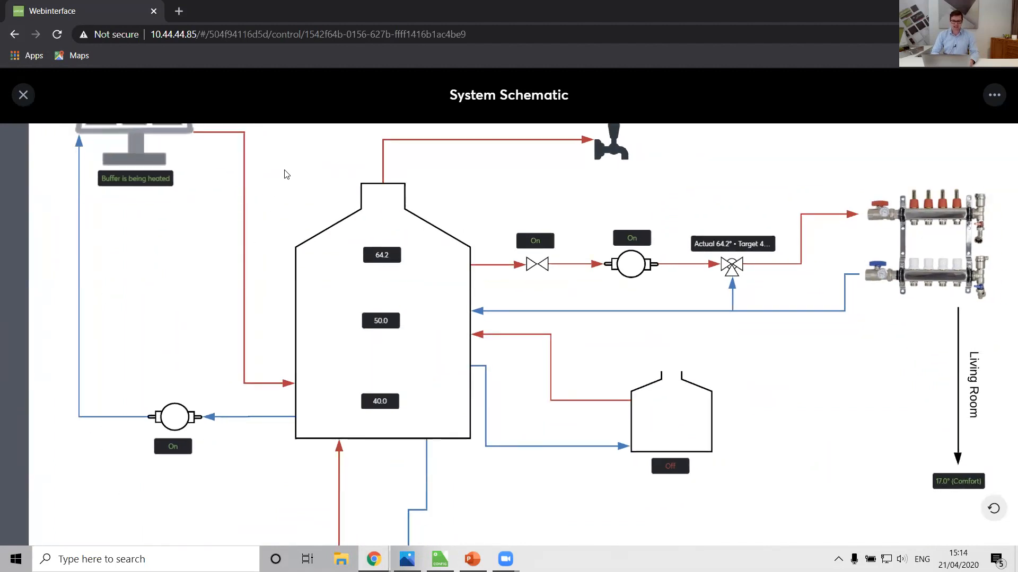
{"action": "left_click_drag", "start_coordinate": [738, 409], "coordinate": [657, 276]}
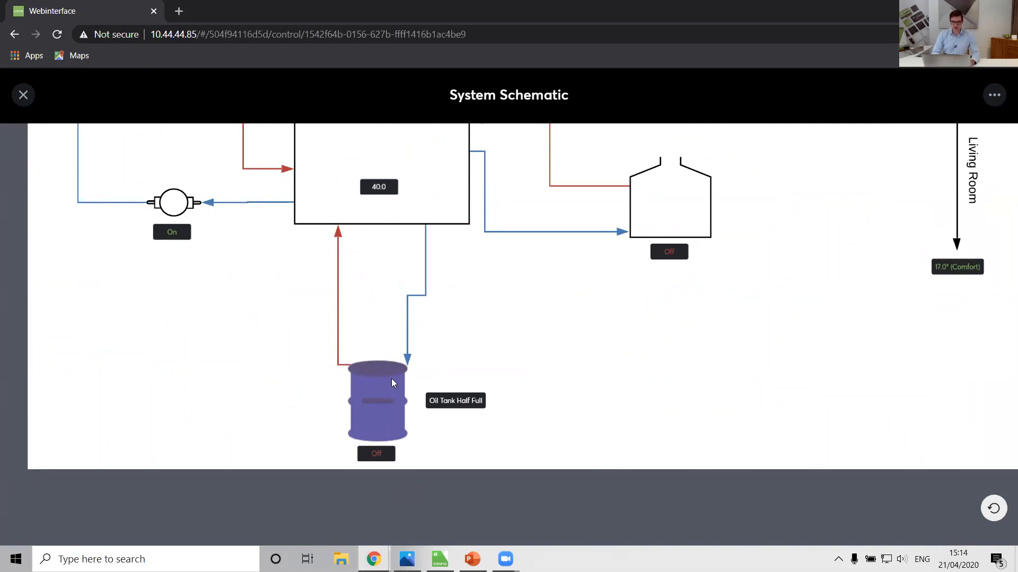
{"action": "left_click_drag", "start_coordinate": [780, 281], "coordinate": [501, 480]}
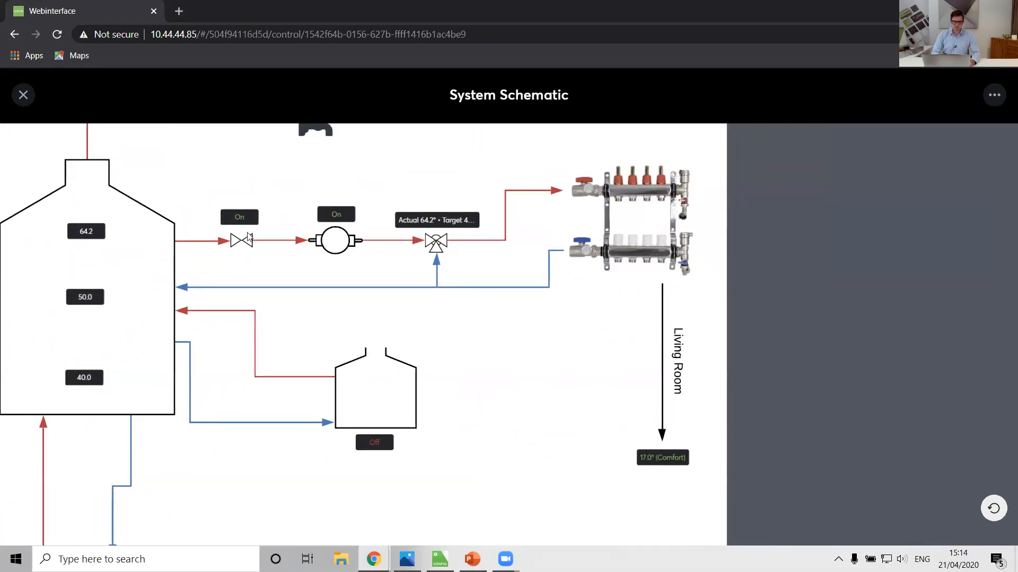
Step: Fit the whole schematic in view, open the Living Room heating control from its temperature label, and return to the schematic
{"action": "left_click_drag", "start_coordinate": [448, 362], "coordinate": [601, 380]}
{"action": "scroll", "coordinate": [604, 380], "scroll_direction": "down", "scroll_amount": 2}
{"action": "scroll", "coordinate": [701, 341], "scroll_direction": "down", "scroll_amount": 3}
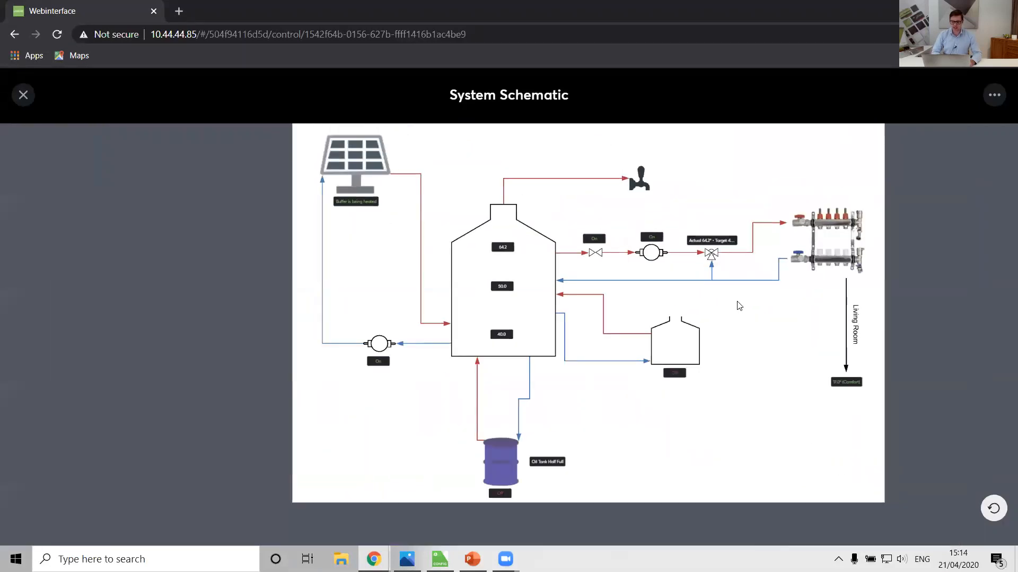
{"action": "left_click_drag", "start_coordinate": [736, 303], "coordinate": [677, 322]}
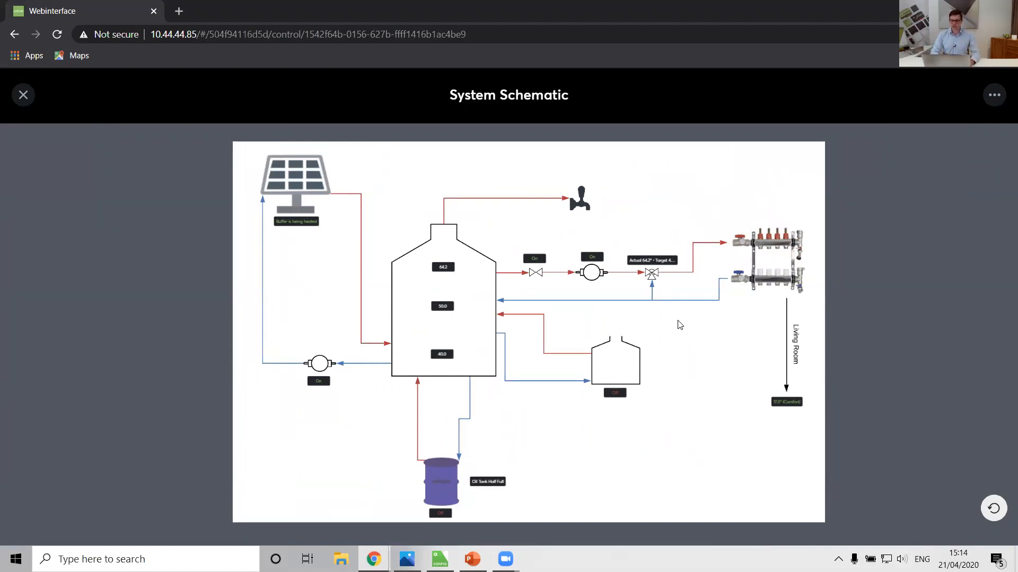
{"action": "left_click", "coordinate": [785, 405]}
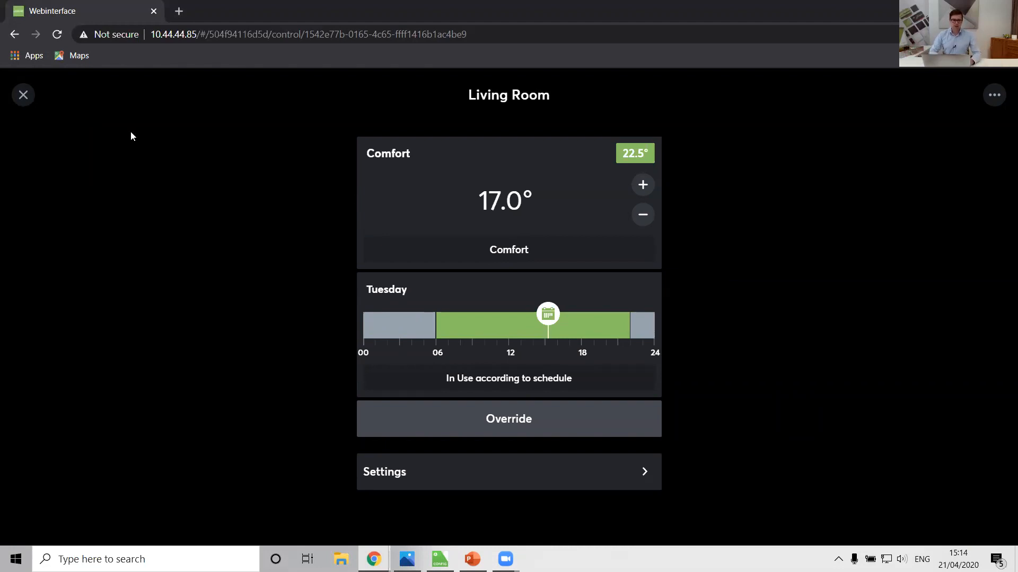
{"action": "left_click", "coordinate": [23, 96]}
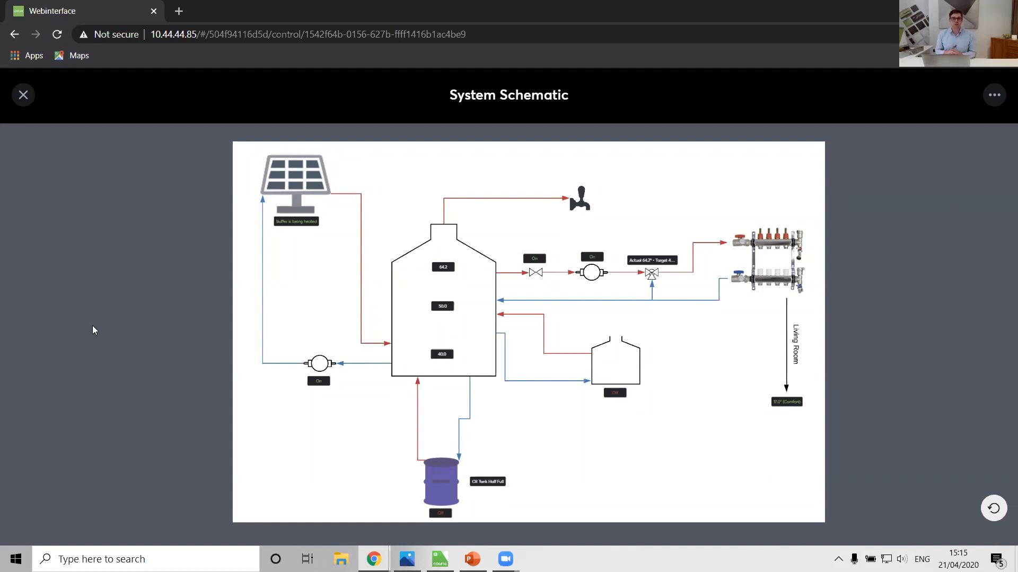
Step: Open Loxone's Public Beta page in a new browser tab and review the Config and App 10.5 (Beta 5) features and instructions
{"action": "left_click", "coordinate": [182, 17]}
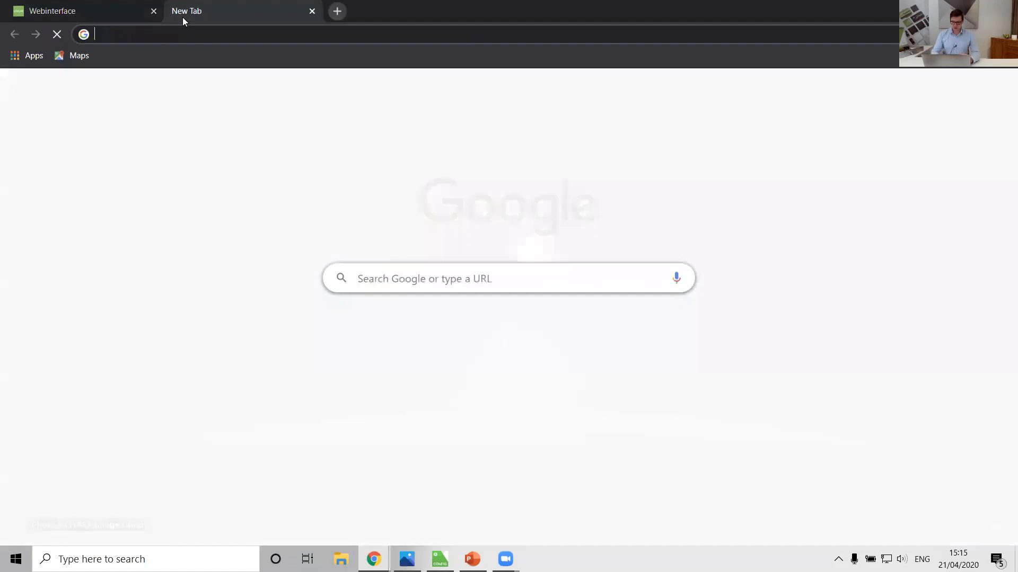
{"action": "type", "text": "publ"}
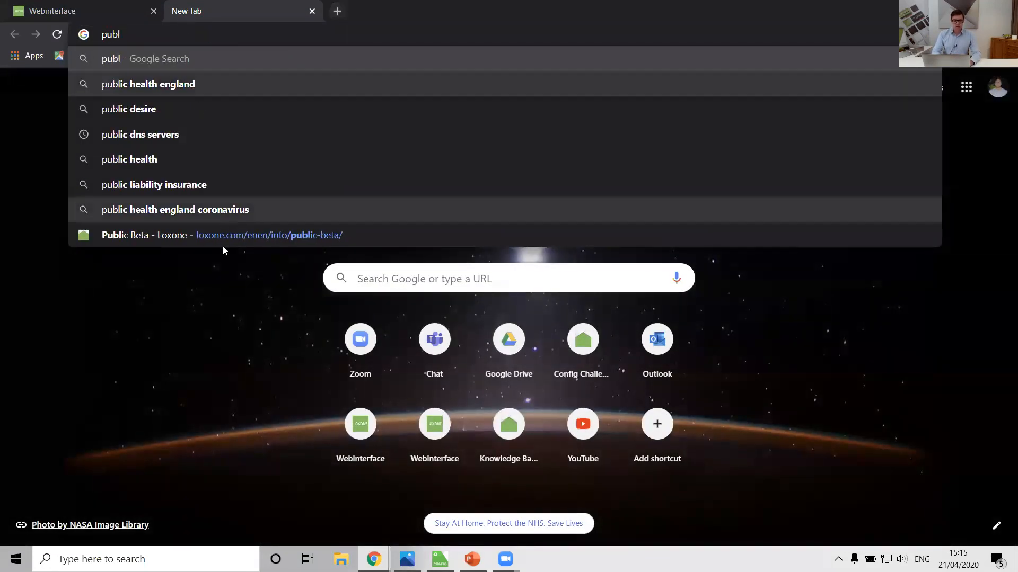
{"action": "left_click", "coordinate": [223, 241]}
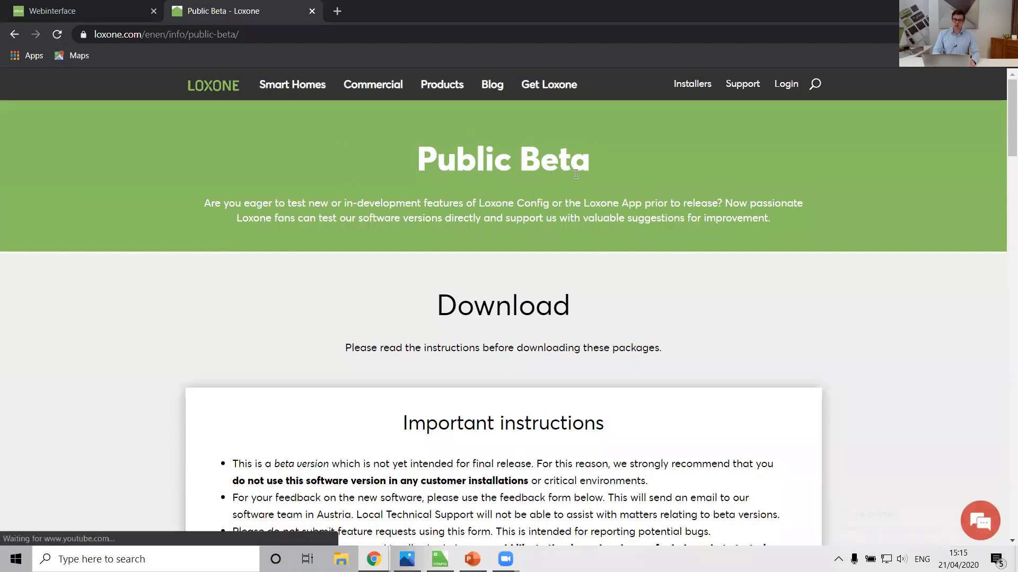
{"action": "scroll", "coordinate": [351, 181], "scroll_direction": "down", "scroll_amount": 8}
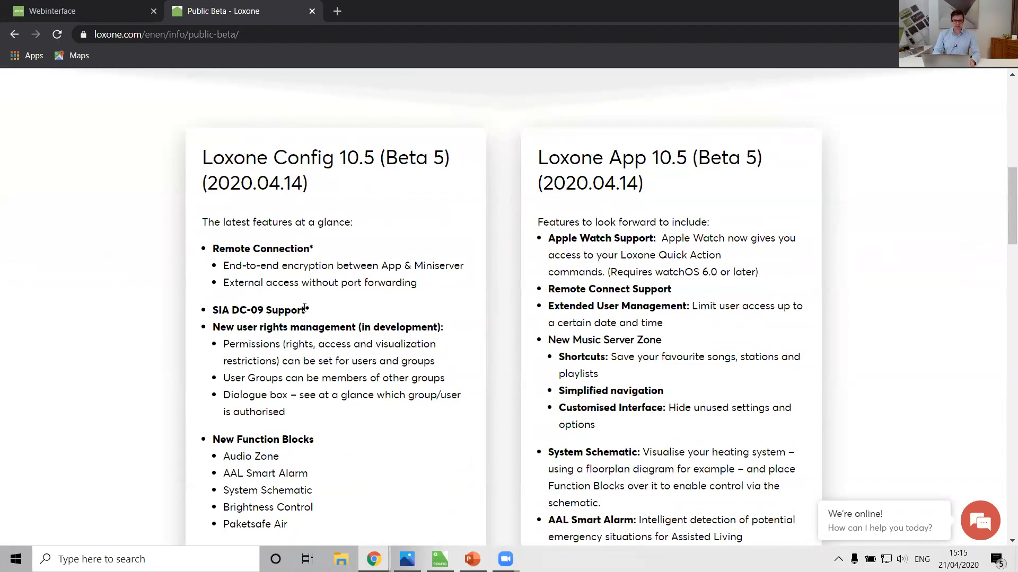
{"action": "scroll", "coordinate": [305, 308], "scroll_direction": "down", "scroll_amount": 2}
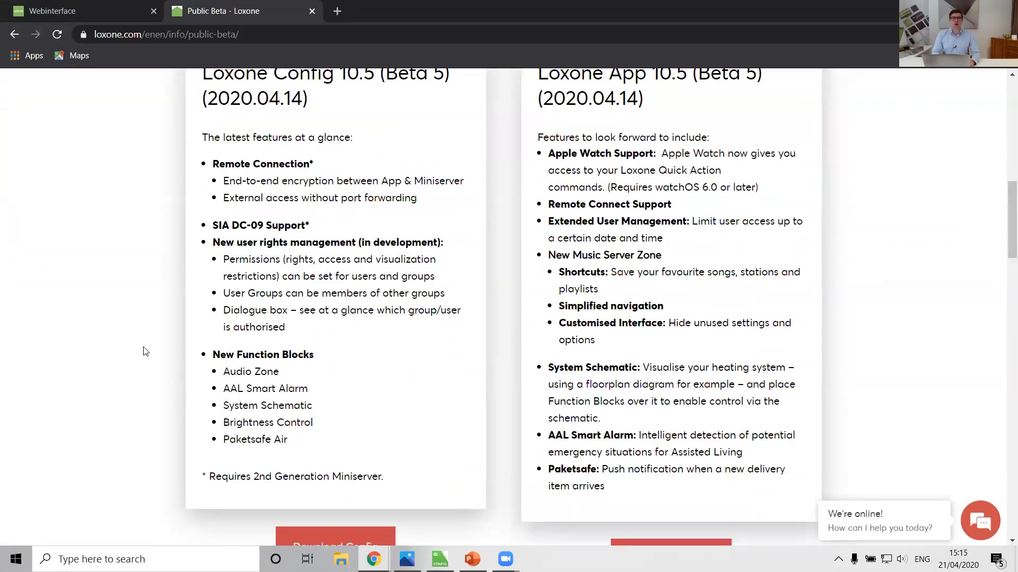
{"action": "scroll", "coordinate": [143, 352], "scroll_direction": "up", "scroll_amount": 1}
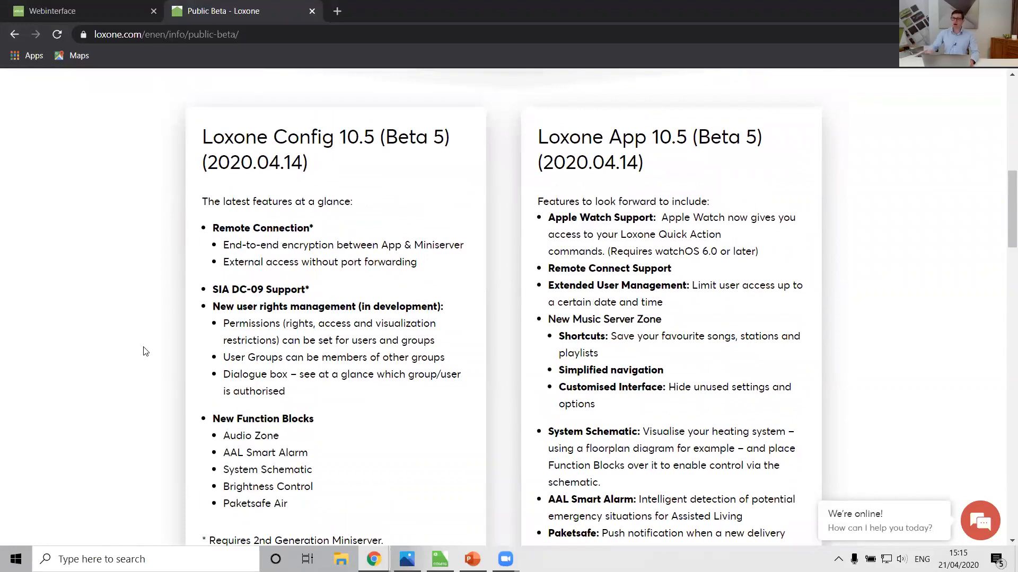
{"action": "scroll", "coordinate": [234, 300], "scroll_direction": "up", "scroll_amount": 4}
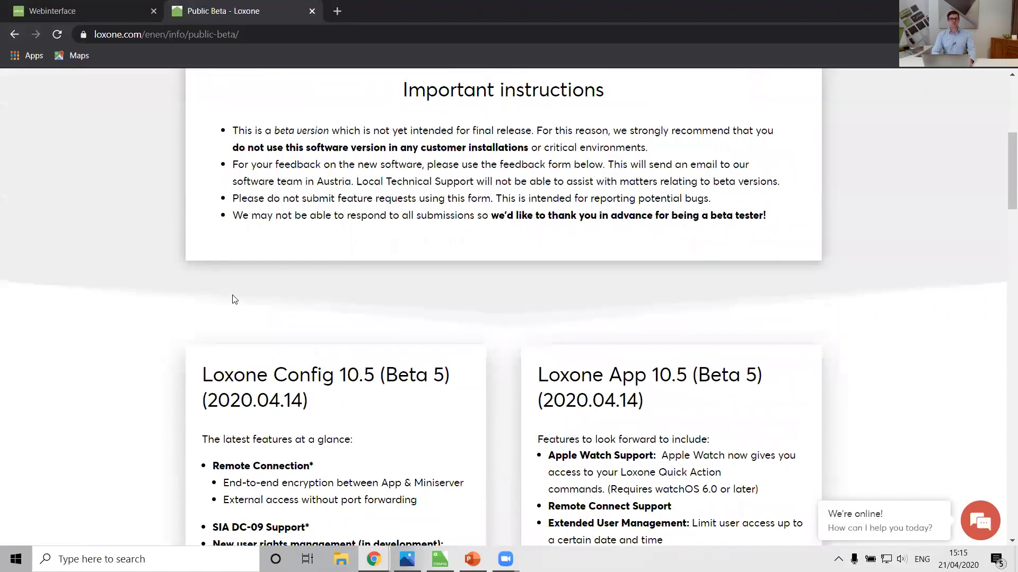
{"action": "scroll", "coordinate": [235, 300], "scroll_direction": "up", "scroll_amount": 5}
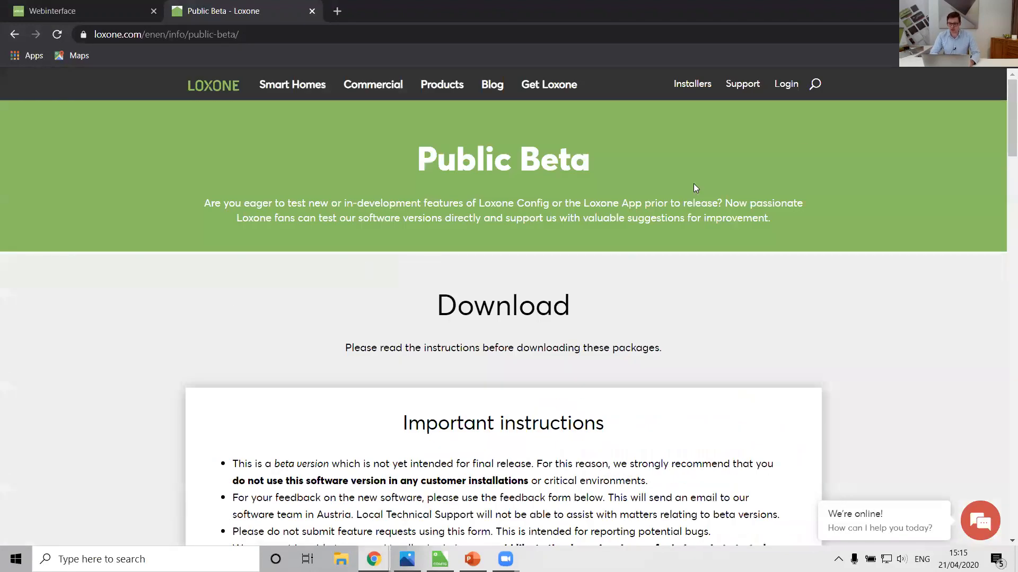
Step: Open the Loxone Support page and look through its documentation, technical support and download sections
{"action": "left_click", "coordinate": [742, 85]}
{"action": "scroll", "coordinate": [215, 312], "scroll_direction": "down", "scroll_amount": 4}
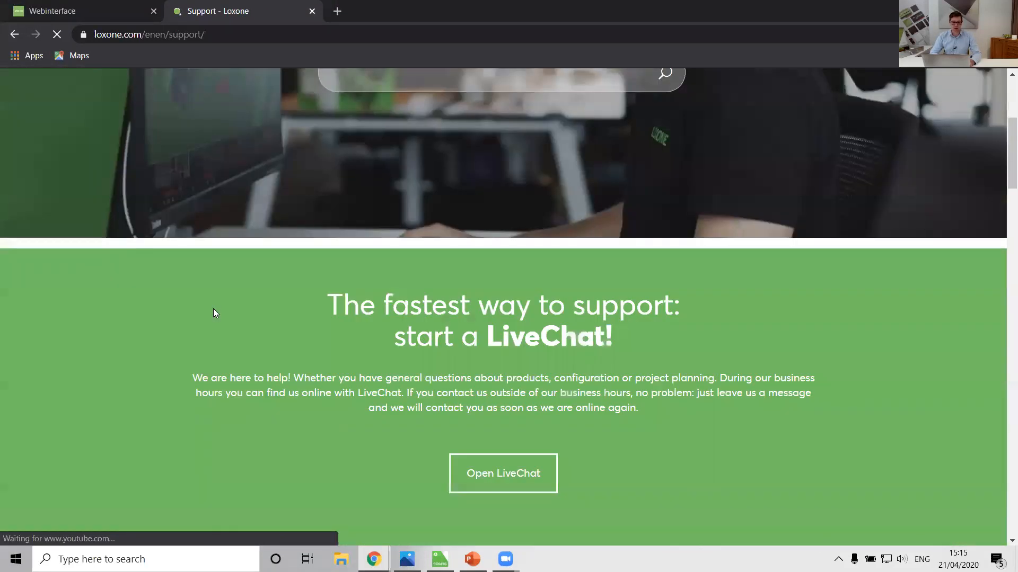
{"action": "scroll", "coordinate": [213, 313], "scroll_direction": "down", "scroll_amount": 6}
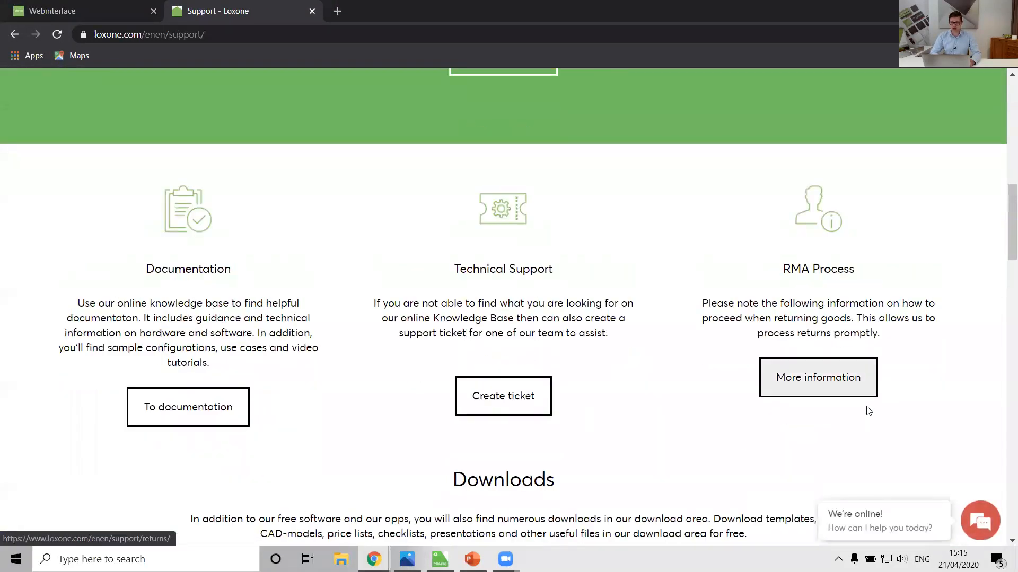